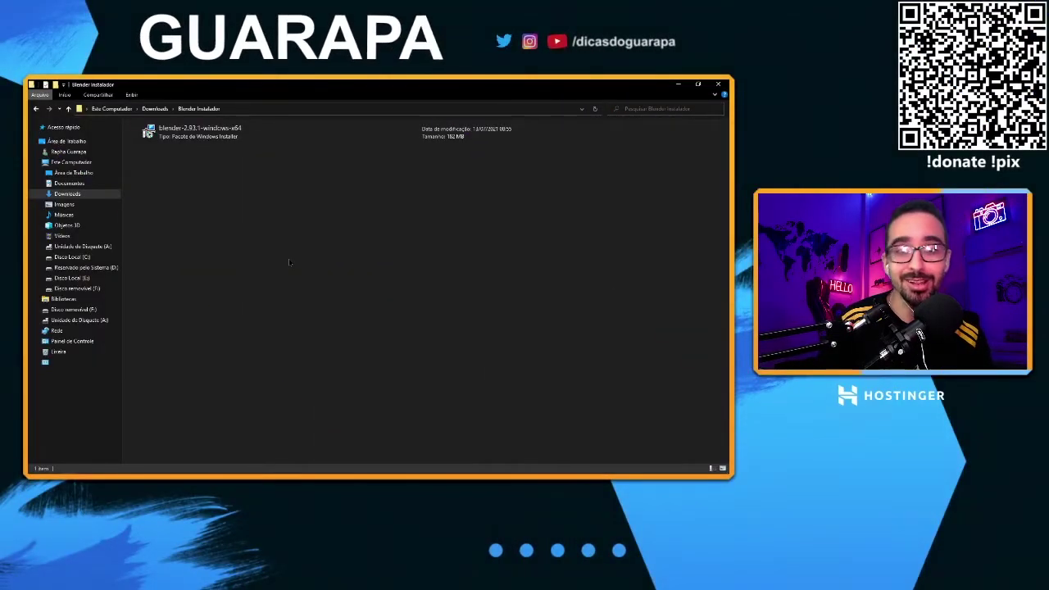
Run the blender-2.93.1-windows-x64 installer, accept the license agreement and proceed through the setup to install Blender.
{"action": "double_click", "coordinate": [197, 131]}
{"action": "left_click", "coordinate": [407, 291]}
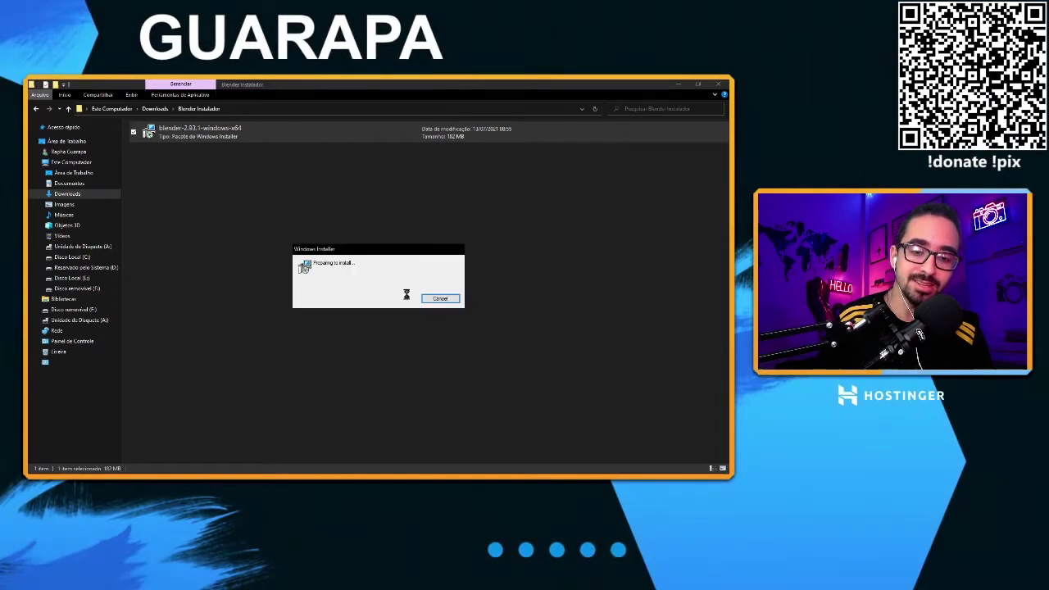
{"action": "left_click", "coordinate": [424, 349]}
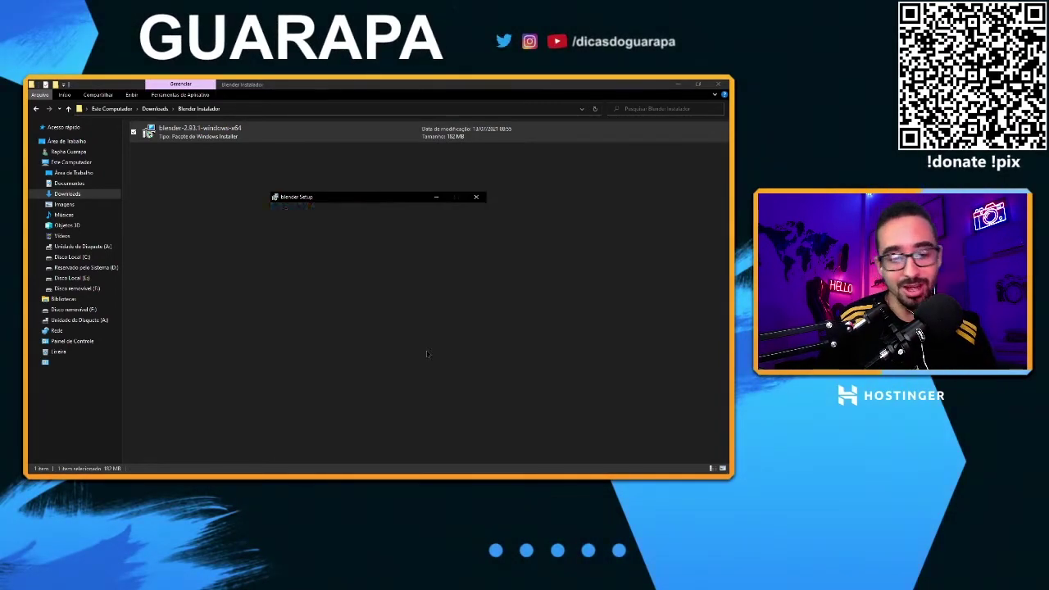
{"action": "left_click", "coordinate": [286, 329]}
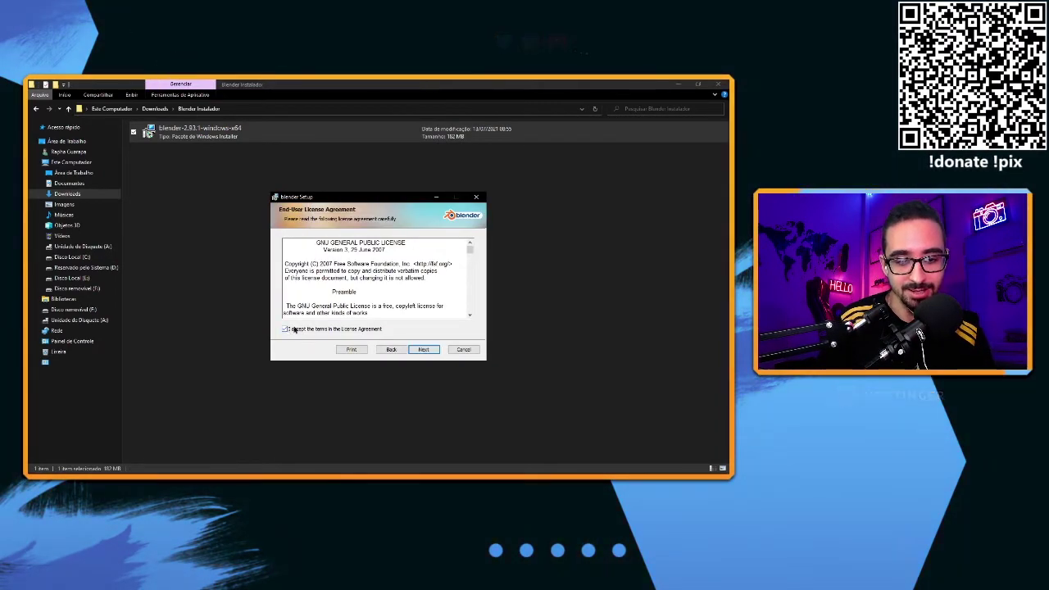
{"action": "left_click", "coordinate": [423, 349]}
{"action": "left_click", "coordinate": [423, 350]}
{"action": "left_click", "coordinate": [417, 349]}
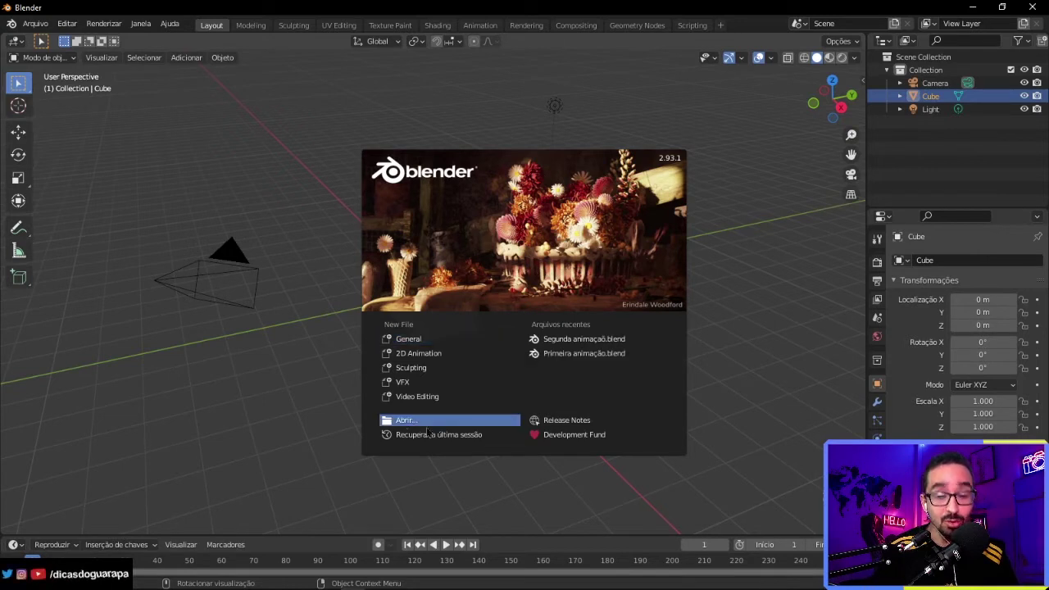
Create a new file from the 2D Animation template.
{"action": "left_click", "coordinate": [432, 357]}
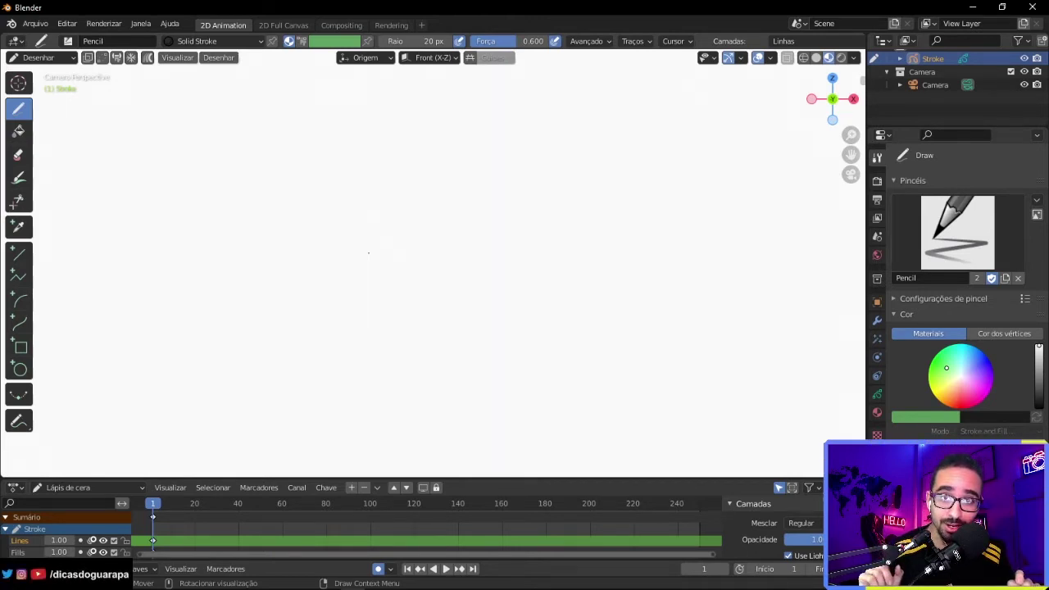
Try the Pencil brush with two freehand curved strokes on the canvas, and undo both.
{"action": "left_click_drag", "start_coordinate": [279, 301], "coordinate": [332, 264]}
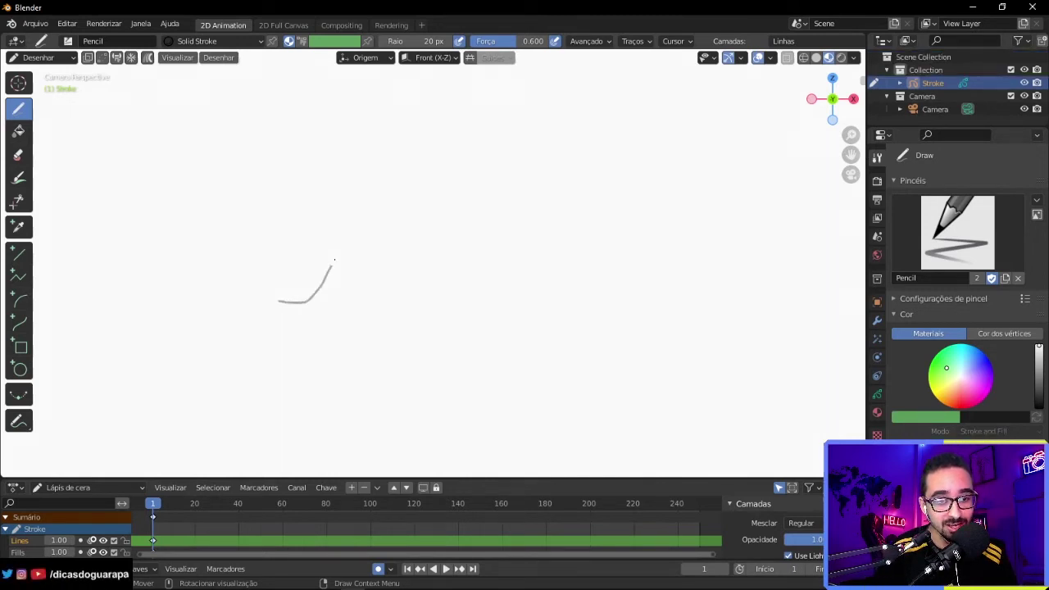
{"action": "mouse_move", "coordinate": [426, 273]}
{"action": "left_mouse_down"}
{"action": "mouse_move", "coordinate": [492, 286]}
{"action": "mouse_move", "coordinate": [591, 206]}
{"action": "mouse_move", "coordinate": [654, 282]}
{"action": "mouse_move", "coordinate": [722, 295]}
{"action": "left_mouse_up"}
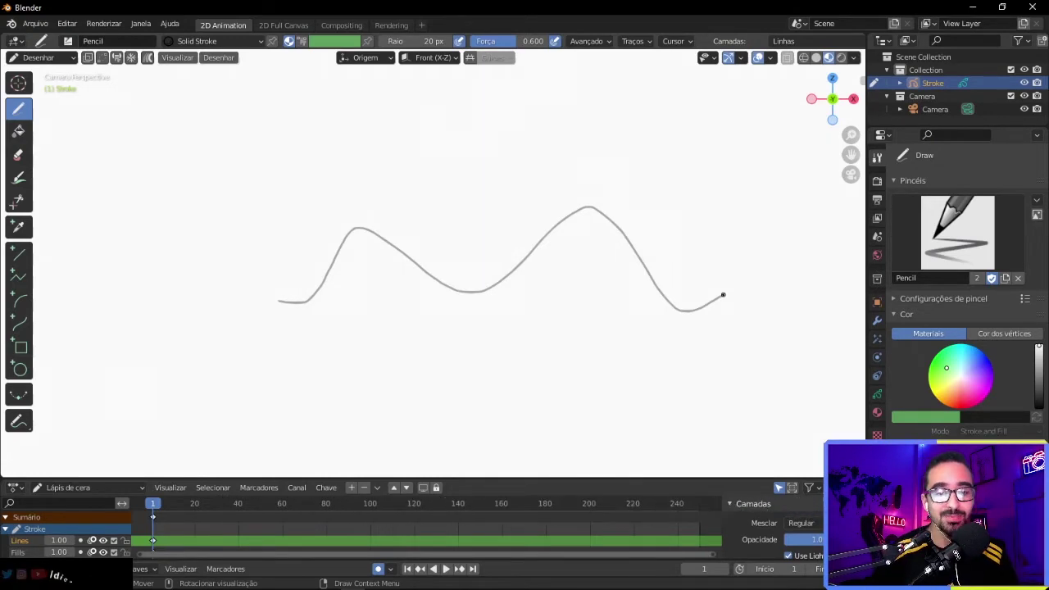
{"action": "mouse_move", "coordinate": [709, 235]}
{"action": "left_mouse_down"}
{"action": "mouse_move", "coordinate": [539, 99]}
{"action": "mouse_move", "coordinate": [551, 268]}
{"action": "mouse_move", "coordinate": [521, 327]}
{"action": "left_mouse_up"}
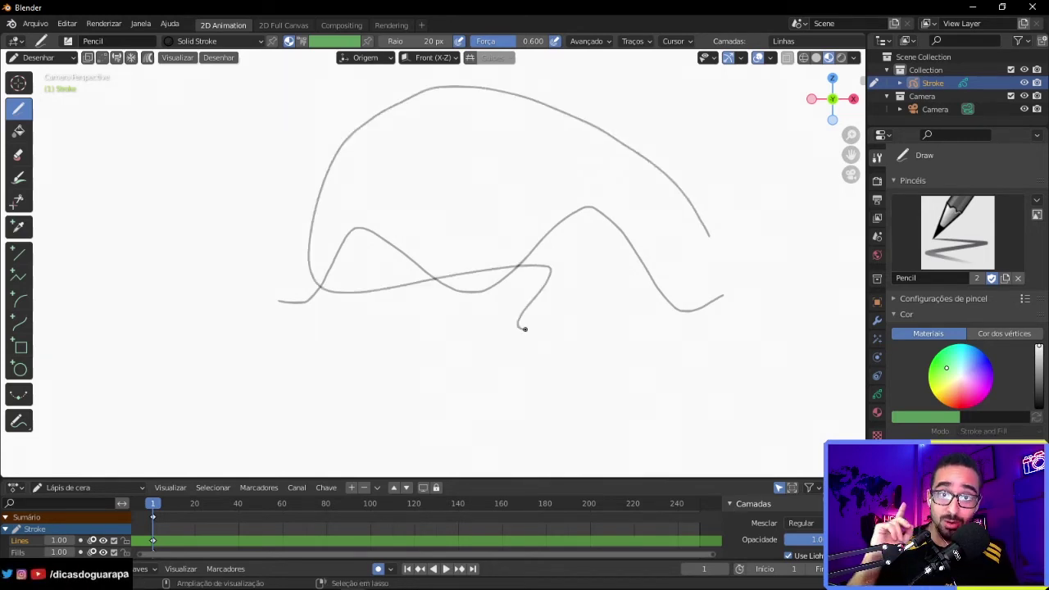
{"action": "key", "text": "ctrl+z"}
{"action": "key", "text": "ctrl+z"}
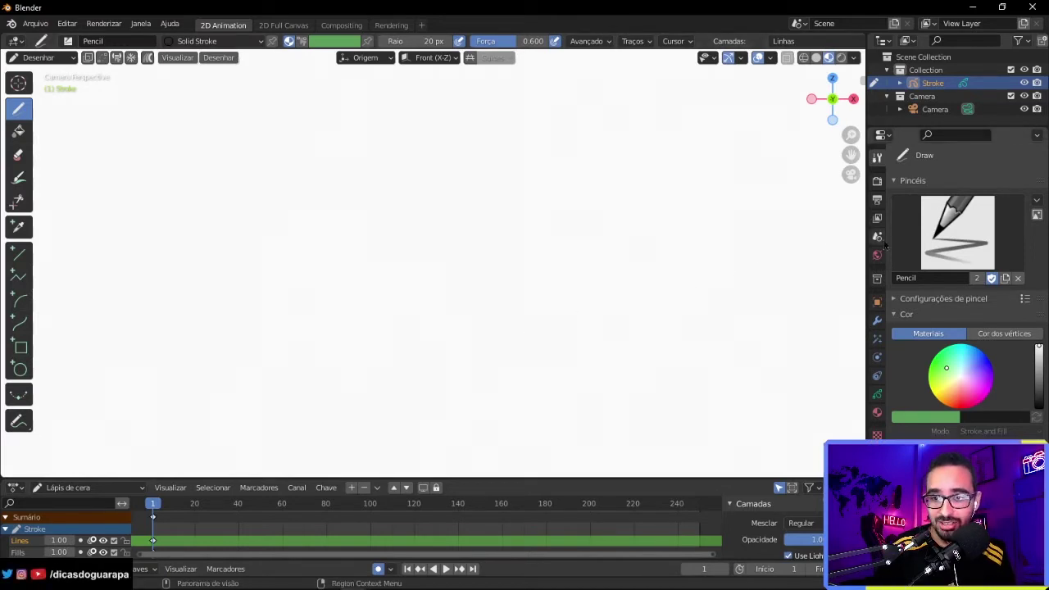
Switch the drawing brush to Pen, try it with a wavy horizontal stroke, and undo the stroke.
{"action": "left_click", "coordinate": [951, 230]}
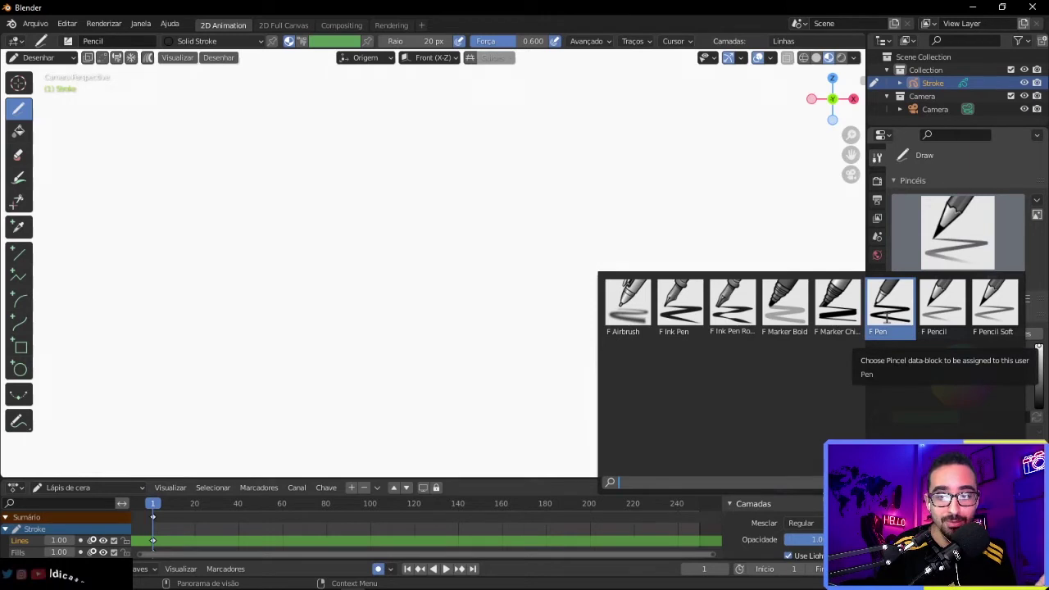
{"action": "left_click", "coordinate": [888, 311]}
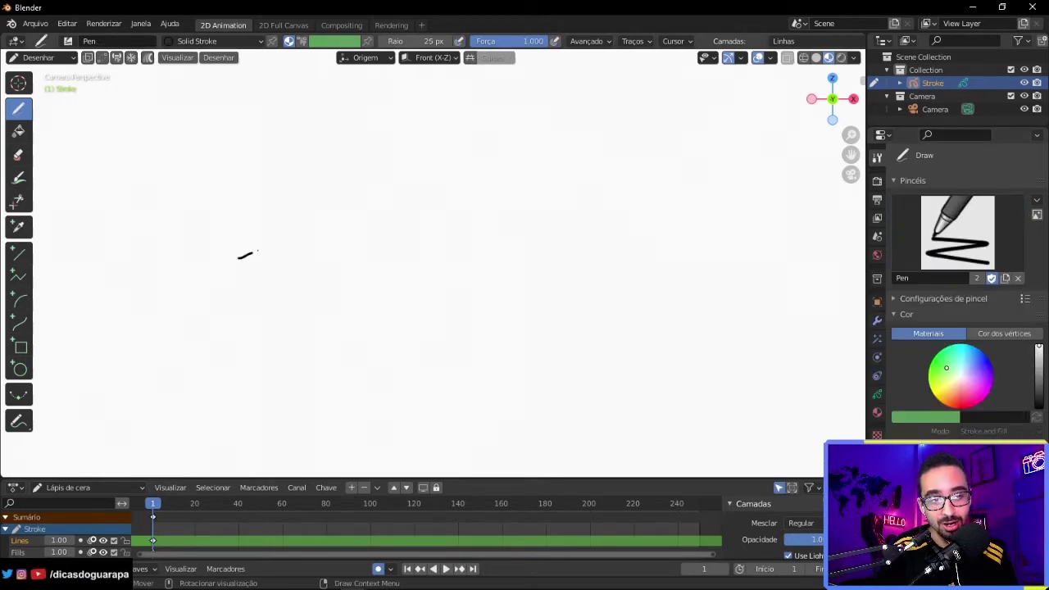
{"action": "left_click_drag", "start_coordinate": [257, 251], "coordinate": [344, 265]}
{"action": "left_click_drag", "start_coordinate": [417, 262], "coordinate": [678, 248]}
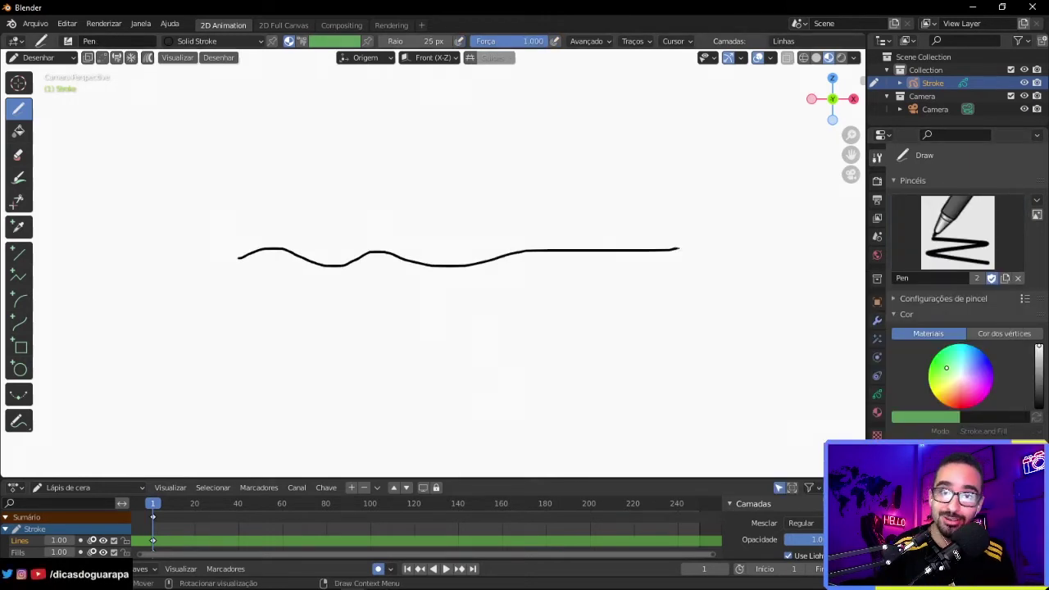
{"action": "key", "text": "ctrl+z"}
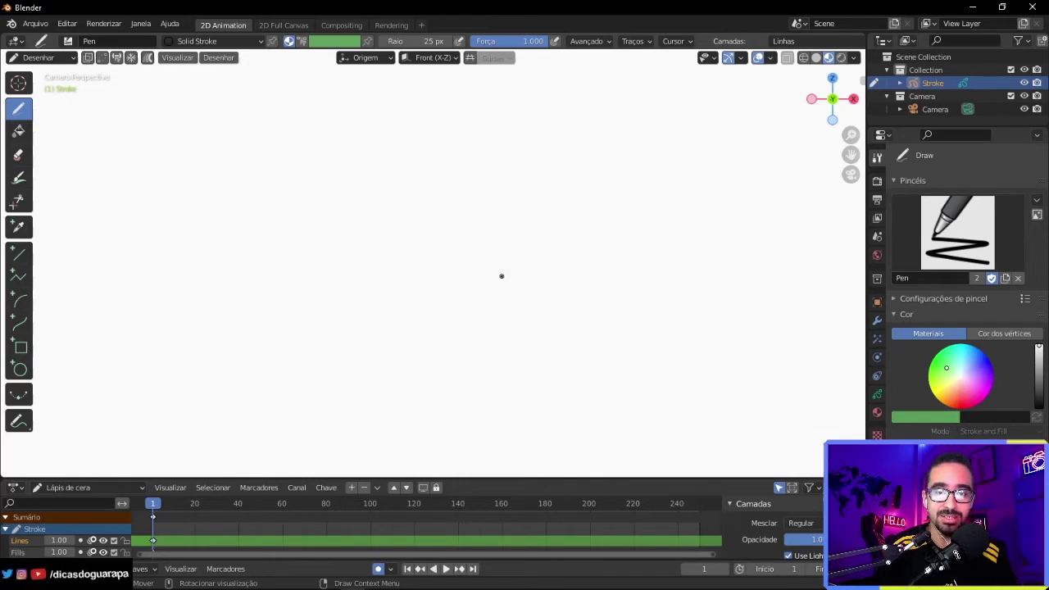
Draw a simple face on frame 1 with two rounded eyes, a small nose and a smiling mouth.
{"action": "mouse_move", "coordinate": [377, 236]}
{"action": "left_mouse_down"}
{"action": "mouse_move", "coordinate": [354, 255]}
{"action": "mouse_move", "coordinate": [385, 262]}
{"action": "left_mouse_up"}
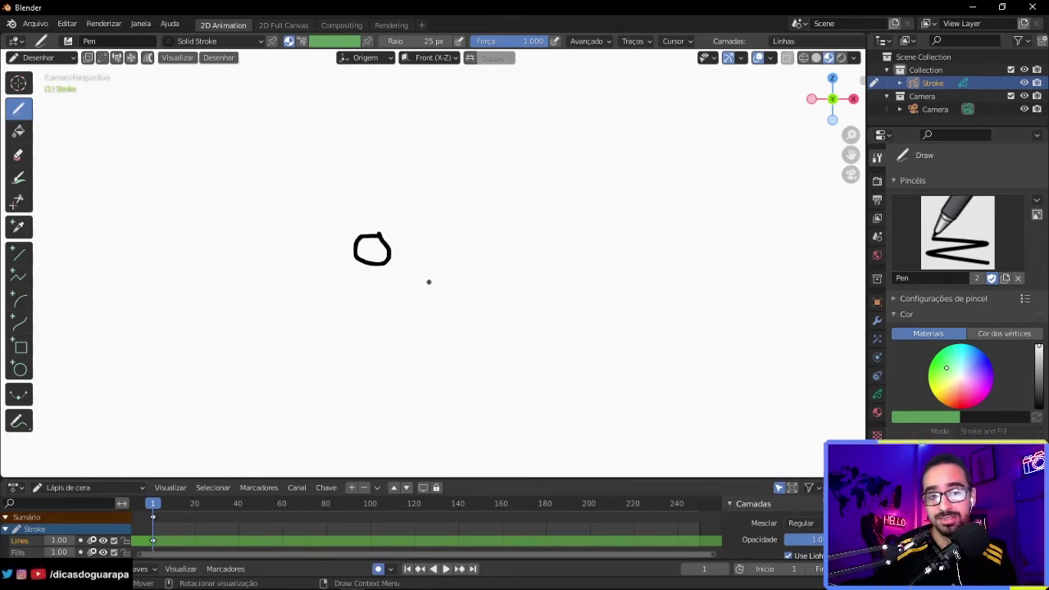
{"action": "left_click_drag", "start_coordinate": [463, 245], "coordinate": [433, 259]}
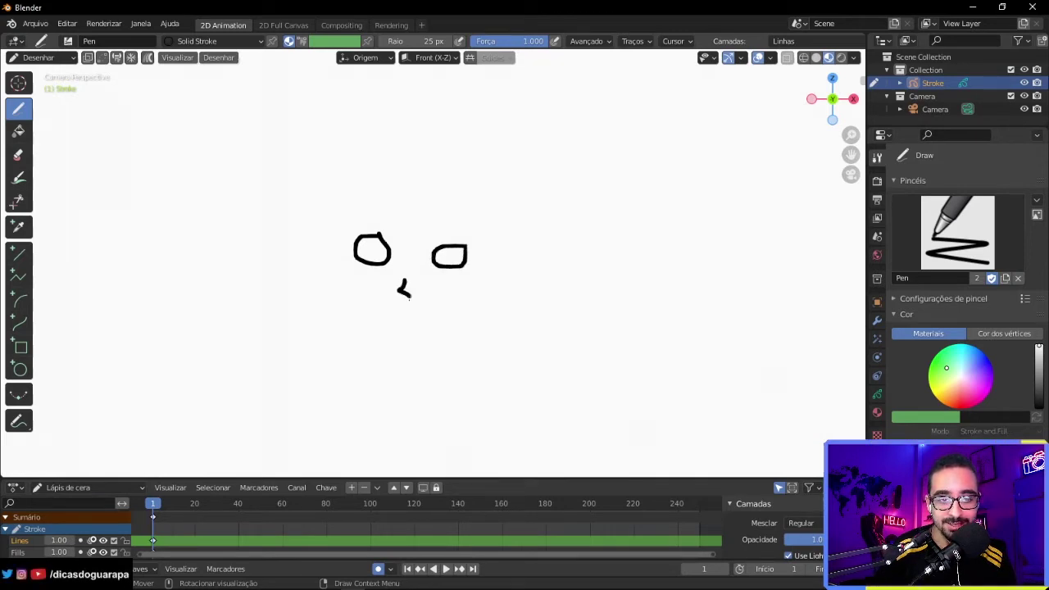
{"action": "left_click_drag", "start_coordinate": [389, 326], "coordinate": [414, 331]}
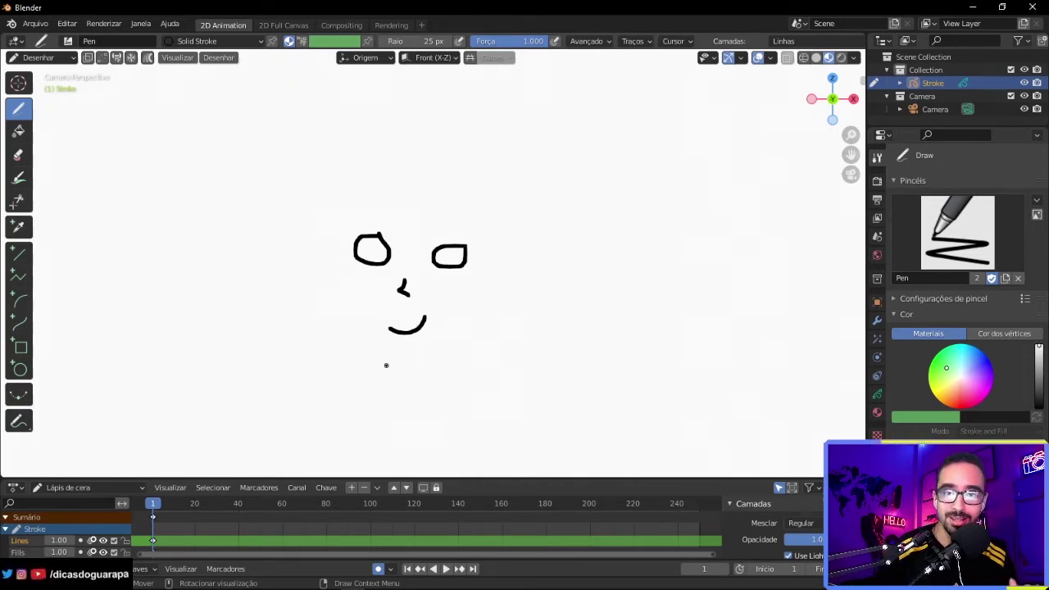
Draw a short eyebrow above each eye of the face, undoing the misplaced strokes.
{"action": "left_click_drag", "start_coordinate": [425, 249], "coordinate": [460, 238]}
{"action": "key", "text": "ctrl+z"}
{"action": "key", "text": "ctrl+z"}
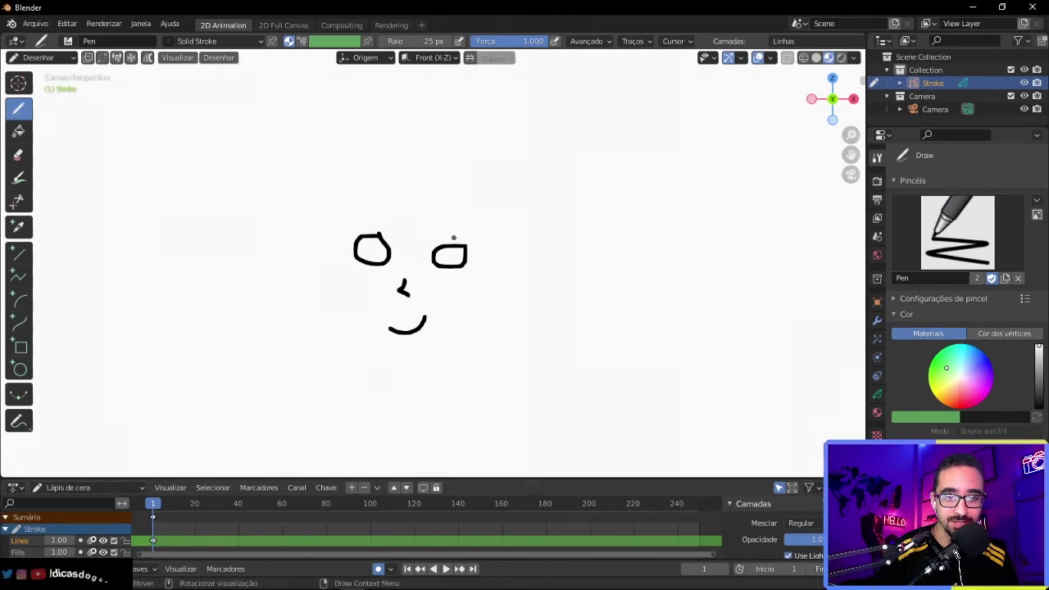
{"action": "left_click_drag", "start_coordinate": [424, 241], "coordinate": [452, 237]}
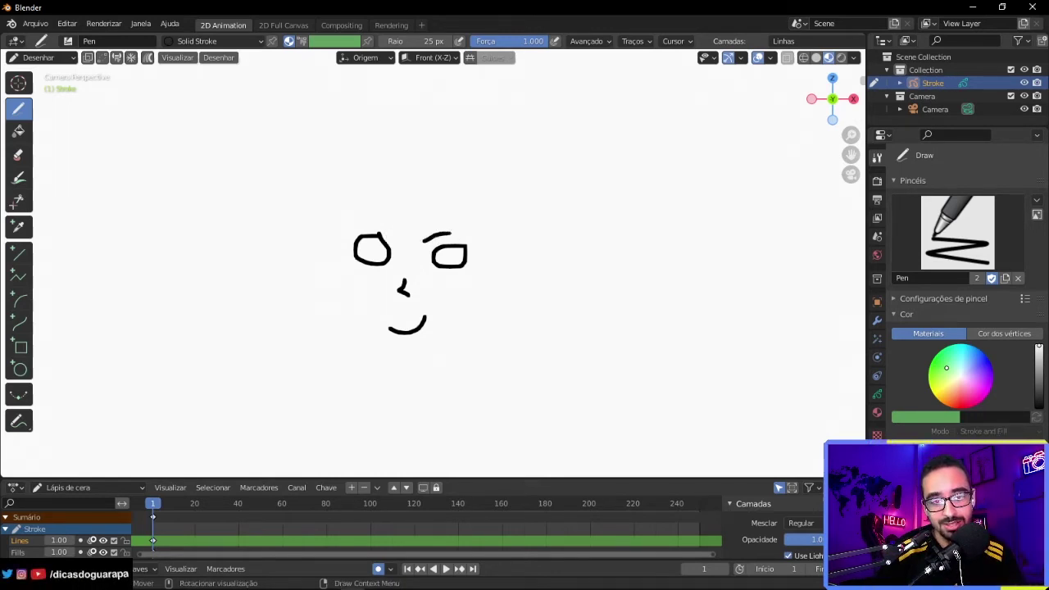
{"action": "mouse_move", "coordinate": [369, 233]}
{"action": "left_mouse_down"}
{"action": "mouse_move", "coordinate": [397, 238]}
{"action": "mouse_move", "coordinate": [361, 227]}
{"action": "left_mouse_up"}
{"action": "key", "text": "ctrl+z"}
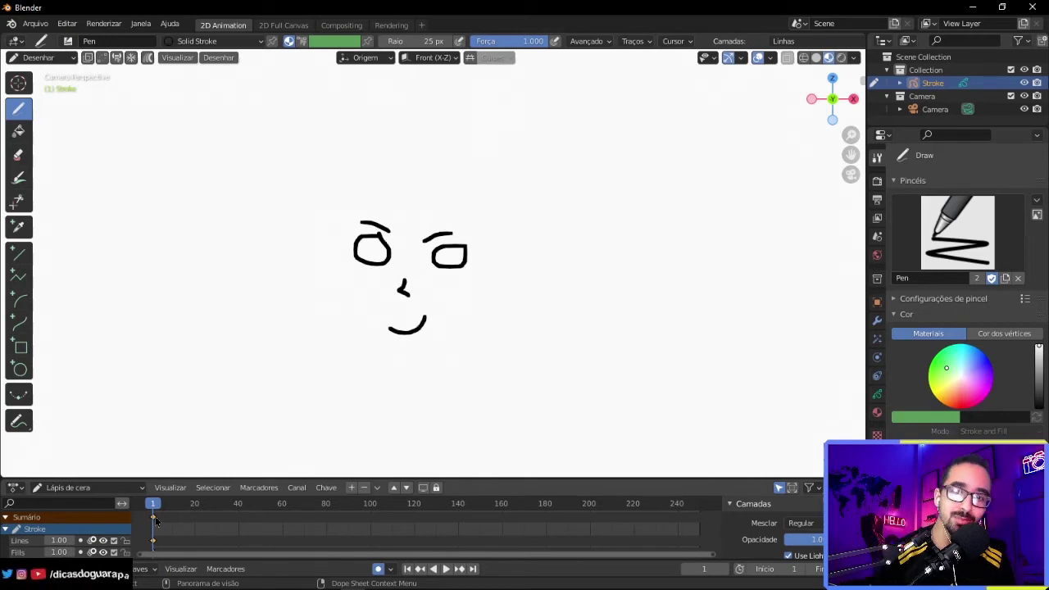
Duplicate the frame 1 keyframe to frame 20 and make frame 20 the current frame.
{"action": "left_click_drag", "start_coordinate": [156, 521], "coordinate": [197, 515]}
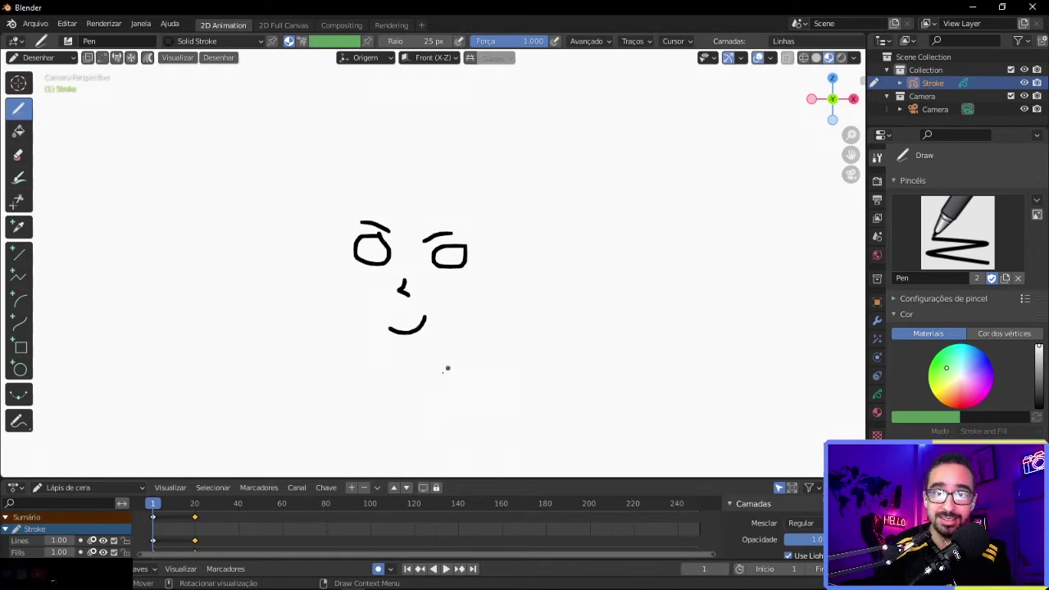
{"action": "left_click", "coordinate": [195, 504]}
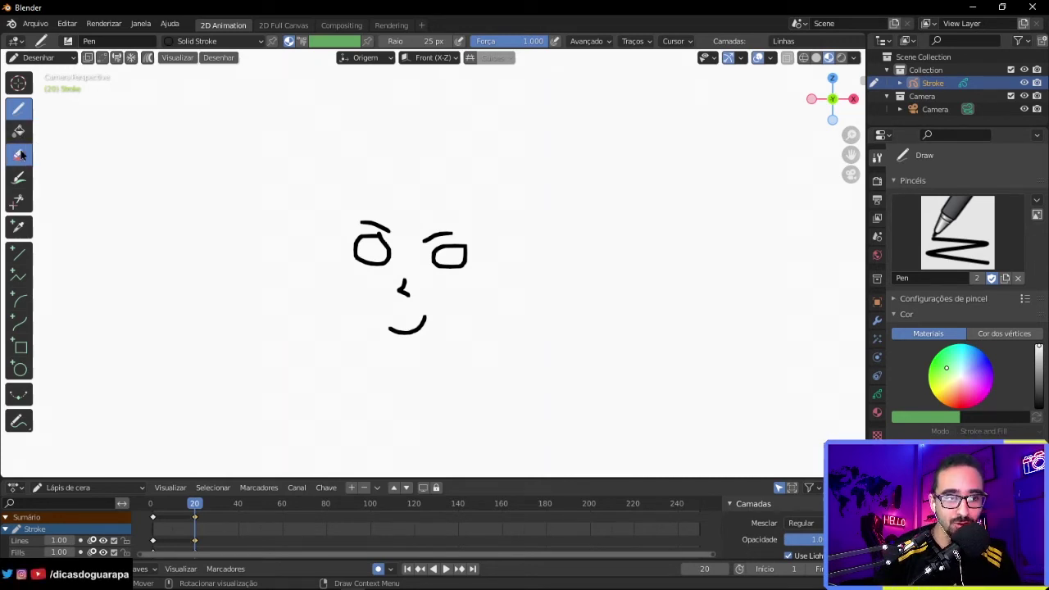
Fade the smile on frame 20 with the soft eraser and draw a downturned mouth over it with the Pen brush.
{"action": "left_click", "coordinate": [19, 155]}
{"action": "mouse_move", "coordinate": [380, 329]}
{"action": "left_mouse_down"}
{"action": "mouse_move", "coordinate": [434, 320]}
{"action": "mouse_move", "coordinate": [395, 338]}
{"action": "mouse_move", "coordinate": [371, 335]}
{"action": "mouse_move", "coordinate": [434, 317]}
{"action": "mouse_move", "coordinate": [373, 343]}
{"action": "mouse_move", "coordinate": [439, 325]}
{"action": "mouse_move", "coordinate": [384, 334]}
{"action": "mouse_move", "coordinate": [383, 348]}
{"action": "mouse_move", "coordinate": [446, 345]}
{"action": "mouse_move", "coordinate": [402, 339]}
{"action": "mouse_move", "coordinate": [401, 349]}
{"action": "mouse_move", "coordinate": [403, 327]}
{"action": "mouse_move", "coordinate": [441, 317]}
{"action": "left_mouse_up"}
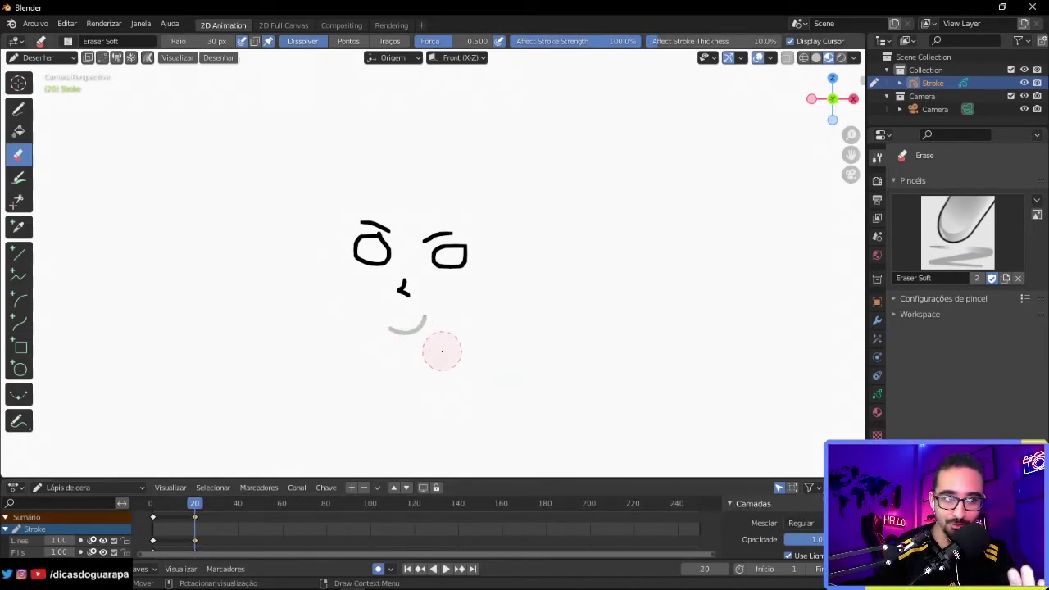
{"action": "left_click", "coordinate": [18, 107]}
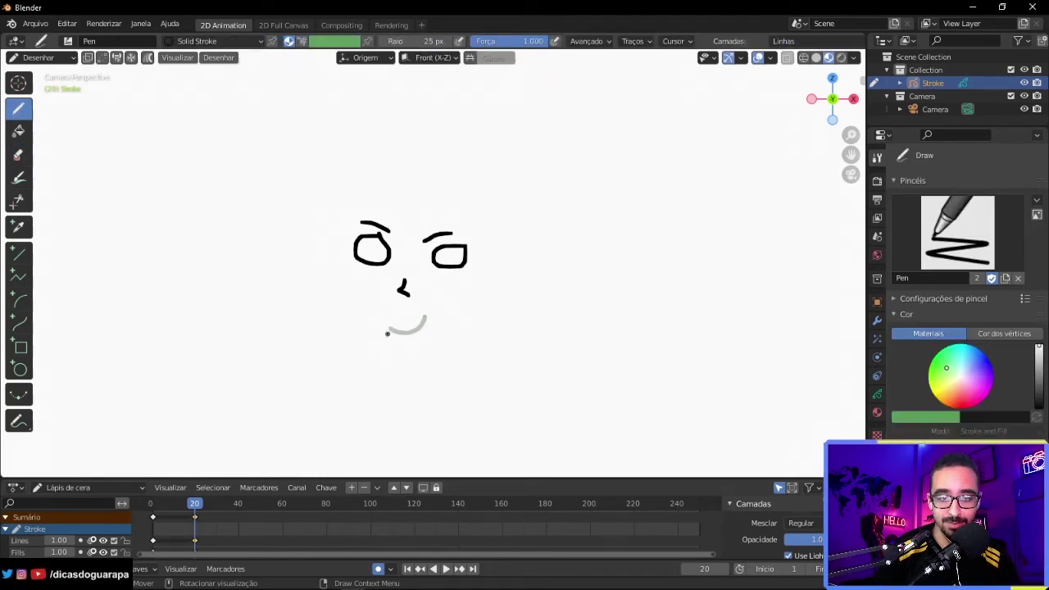
{"action": "left_click_drag", "start_coordinate": [393, 327], "coordinate": [431, 332]}
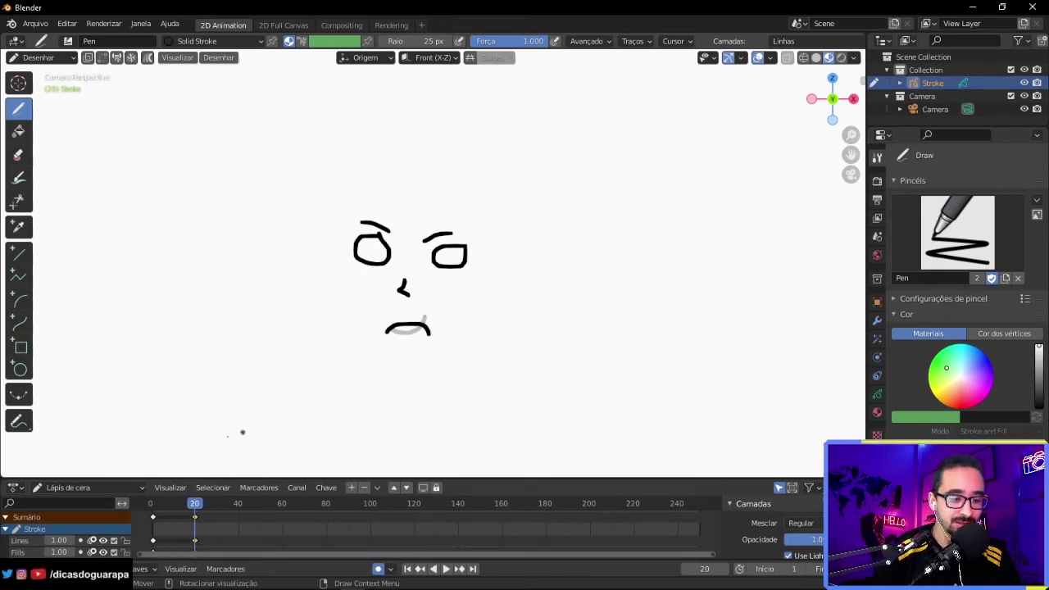
Play the animation from the start of the timeline to check the change from smile to frown.
{"action": "left_click", "coordinate": [152, 508]}
{"action": "key", "text": "space"}
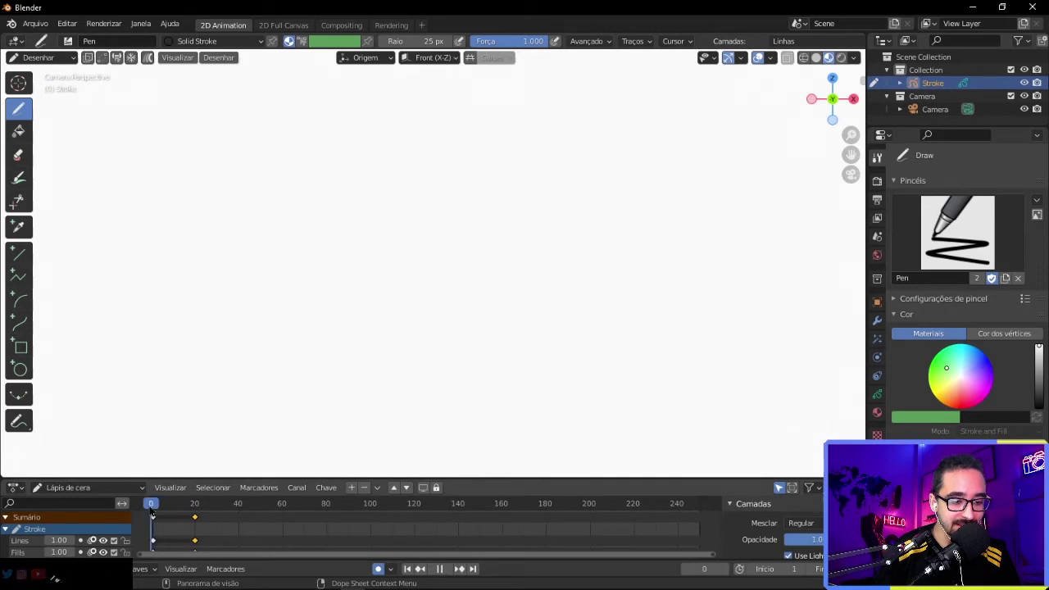
{"action": "key", "text": "space"}
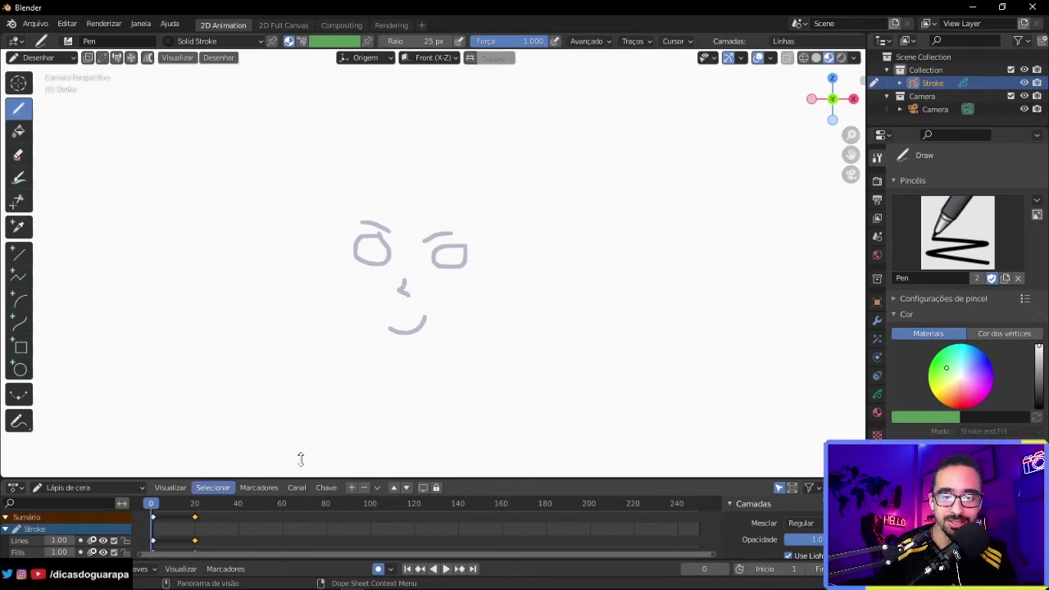
{"action": "key", "text": "space"}
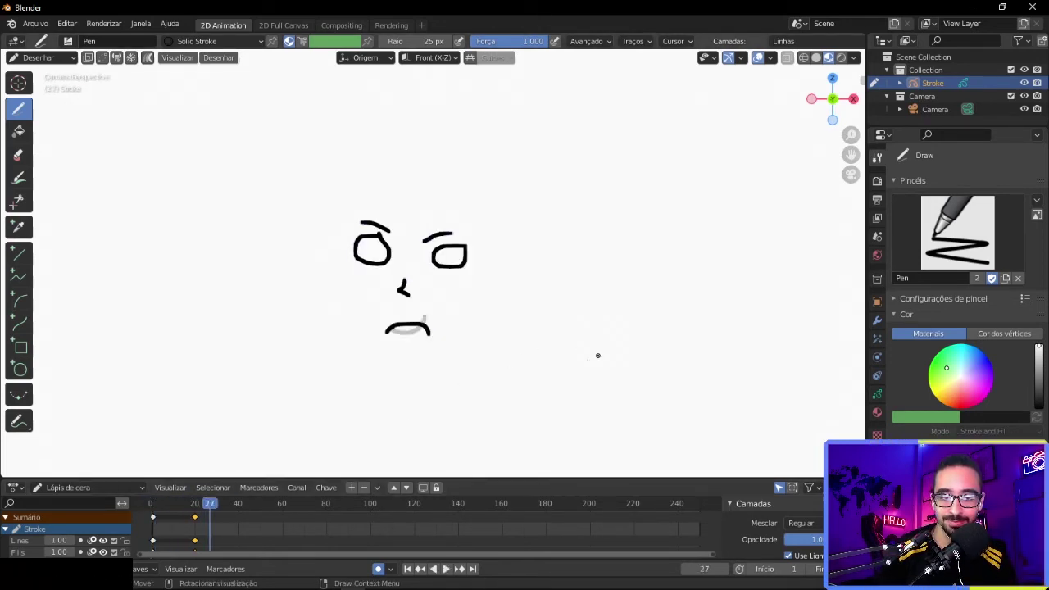
{"action": "key", "text": "space"}
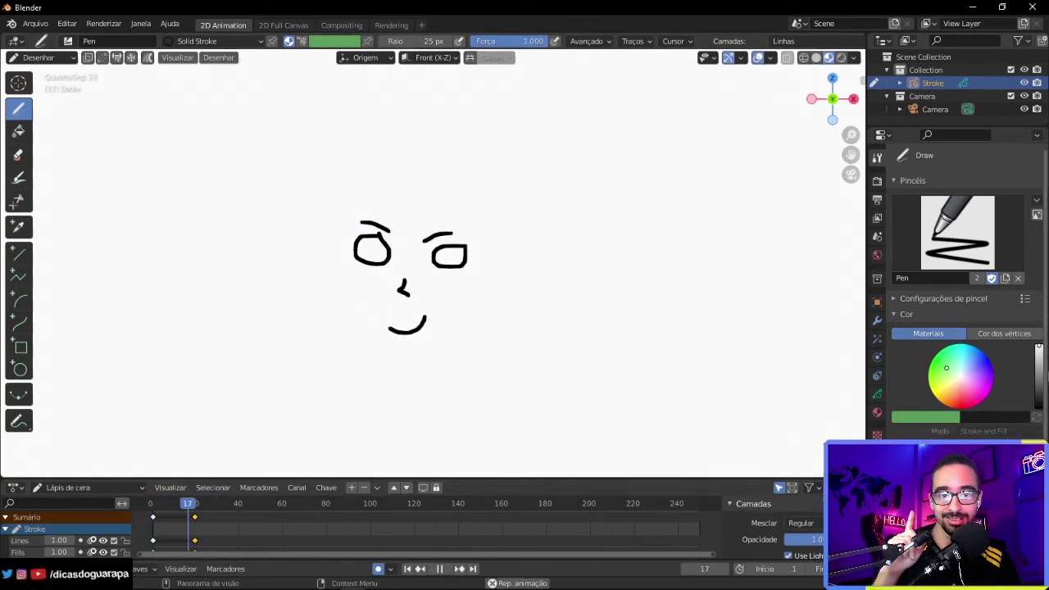
{"action": "key", "text": "space"}
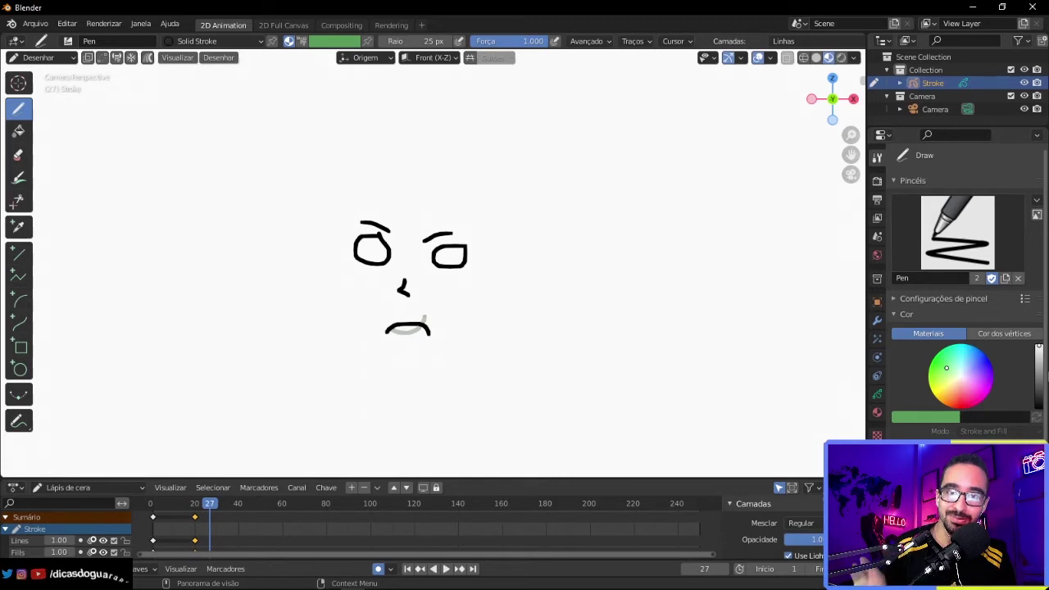
Return to frame 20 and draw a filled pupil inside each eye.
{"action": "key", "text": "Down"}
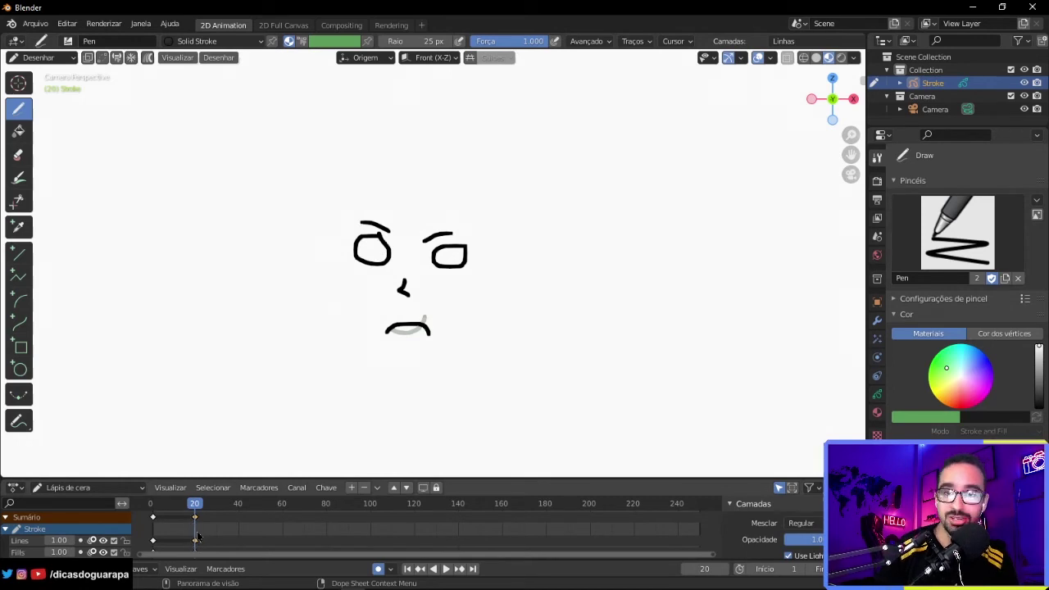
{"action": "left_click", "coordinate": [237, 504]}
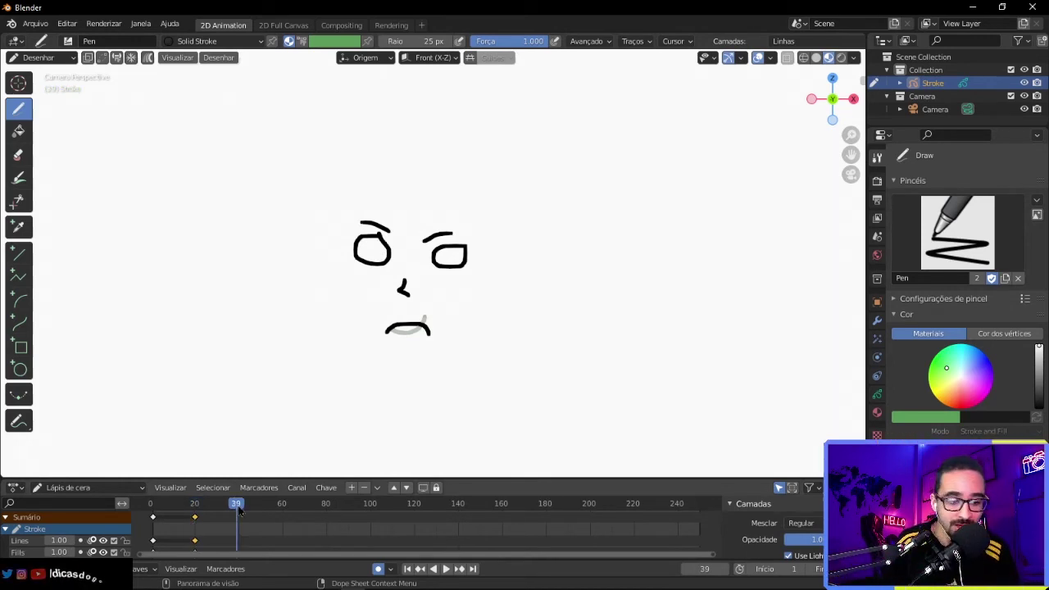
{"action": "left_click_drag", "start_coordinate": [196, 508], "coordinate": [195, 508]}
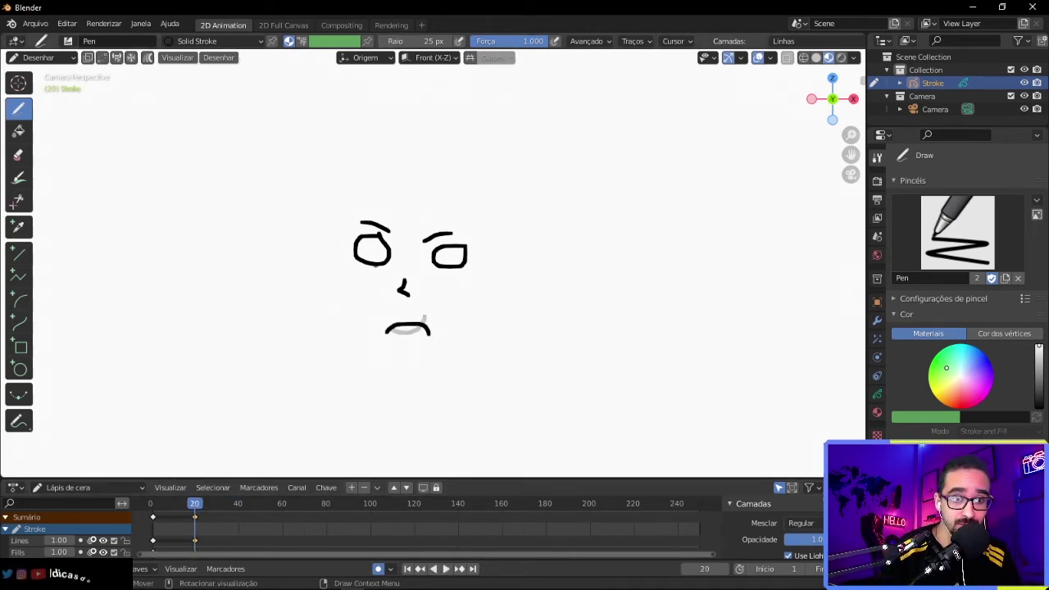
{"action": "left_click_drag", "start_coordinate": [372, 248], "coordinate": [370, 255]}
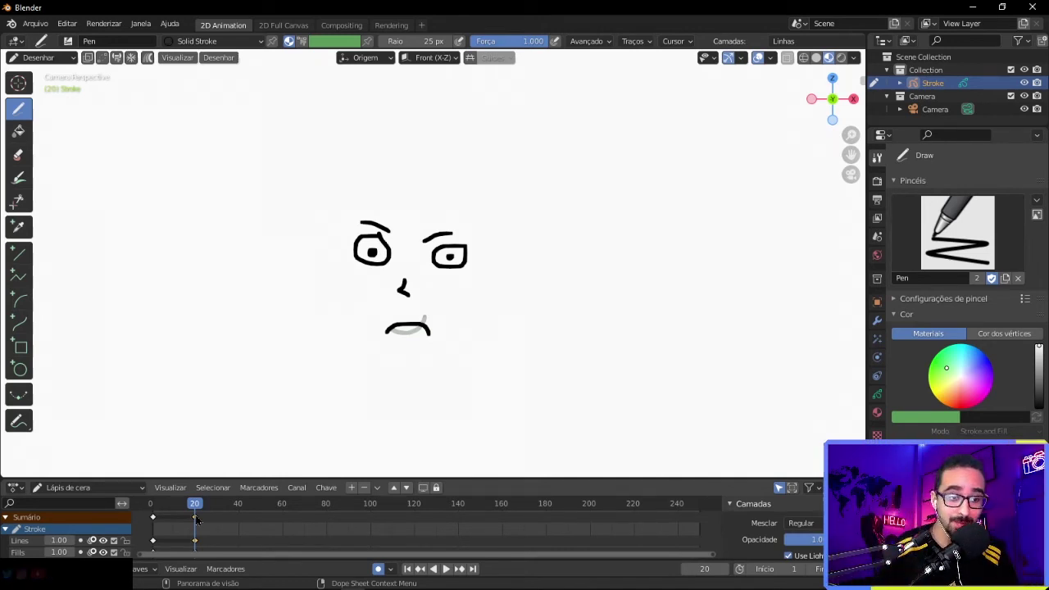
Duplicate the frame 20 keyframe and place the copy at frame 40.
{"action": "key", "text": "shift+d"}
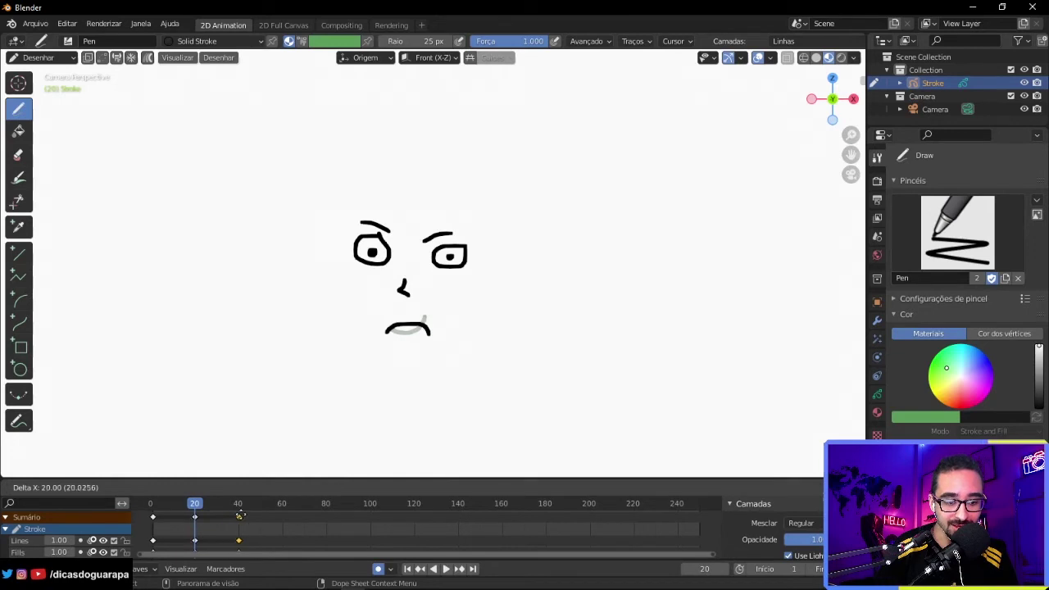
{"action": "left_click", "coordinate": [238, 513]}
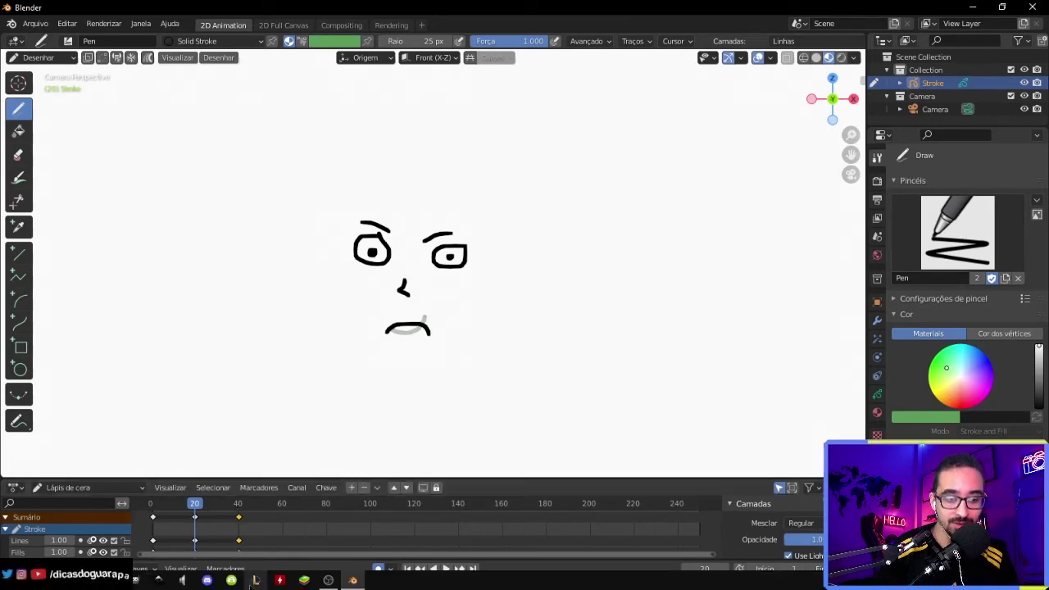
On frame 40, fade the eyebrow above the squarer eye with the soft eraser and draw a straight, steeply slanted one with the Pen brush.
{"action": "key", "text": "space"}
{"action": "left_click", "coordinate": [240, 503]}
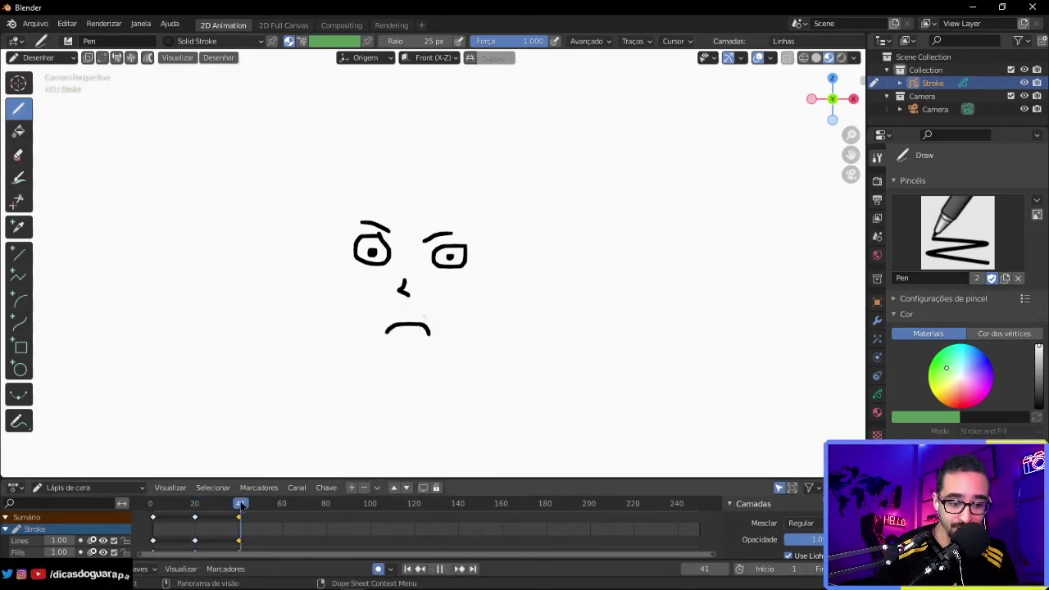
{"action": "left_click", "coordinate": [237, 503]}
{"action": "key", "text": "space"}
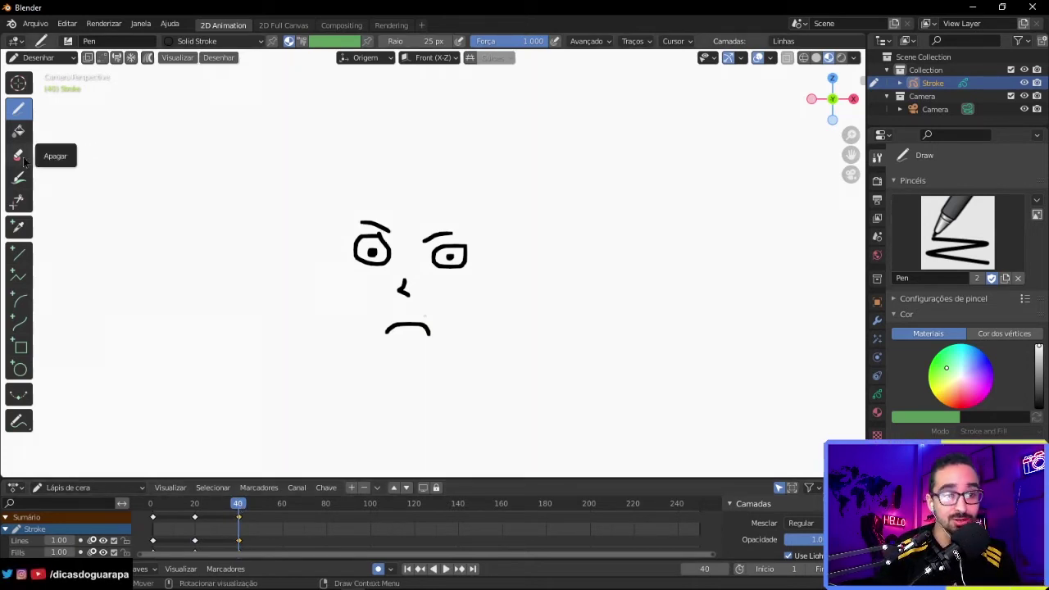
{"action": "left_click", "coordinate": [18, 156]}
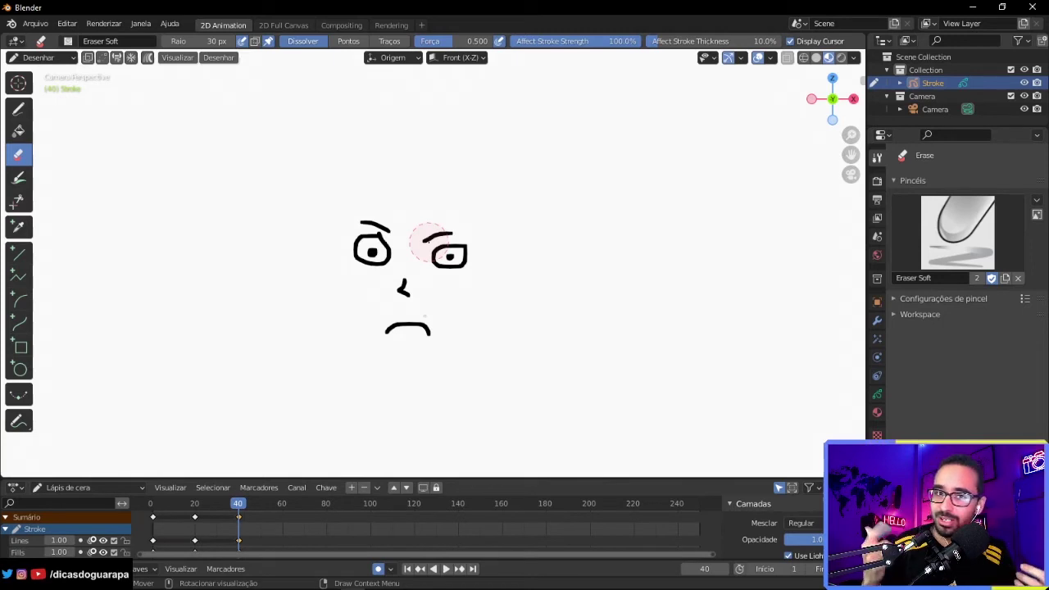
{"action": "scroll", "coordinate": [426, 244], "scroll_direction": "up", "scroll_amount": 6}
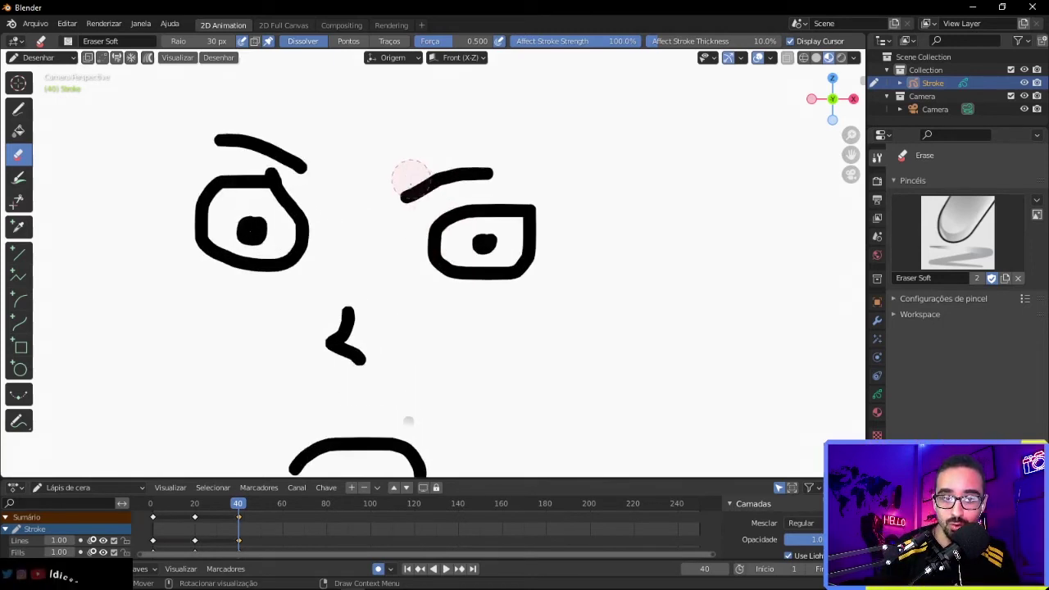
{"action": "mouse_move", "coordinate": [409, 175]}
{"action": "left_mouse_down"}
{"action": "mouse_move", "coordinate": [496, 161]}
{"action": "mouse_move", "coordinate": [381, 195]}
{"action": "mouse_move", "coordinate": [489, 166]}
{"action": "mouse_move", "coordinate": [397, 193]}
{"action": "mouse_move", "coordinate": [468, 175]}
{"action": "left_mouse_up"}
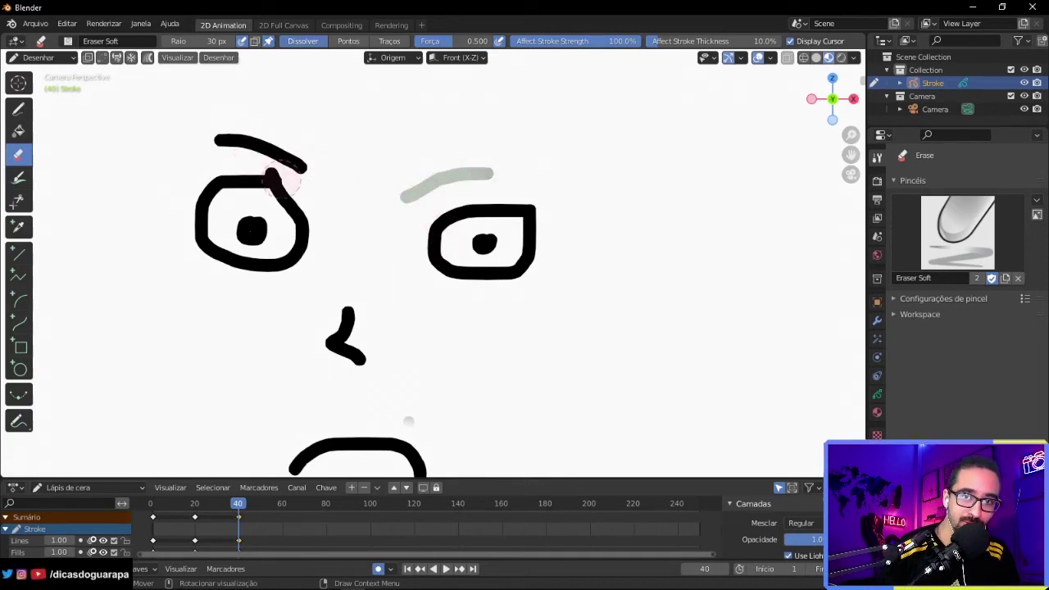
{"action": "left_click", "coordinate": [18, 107]}
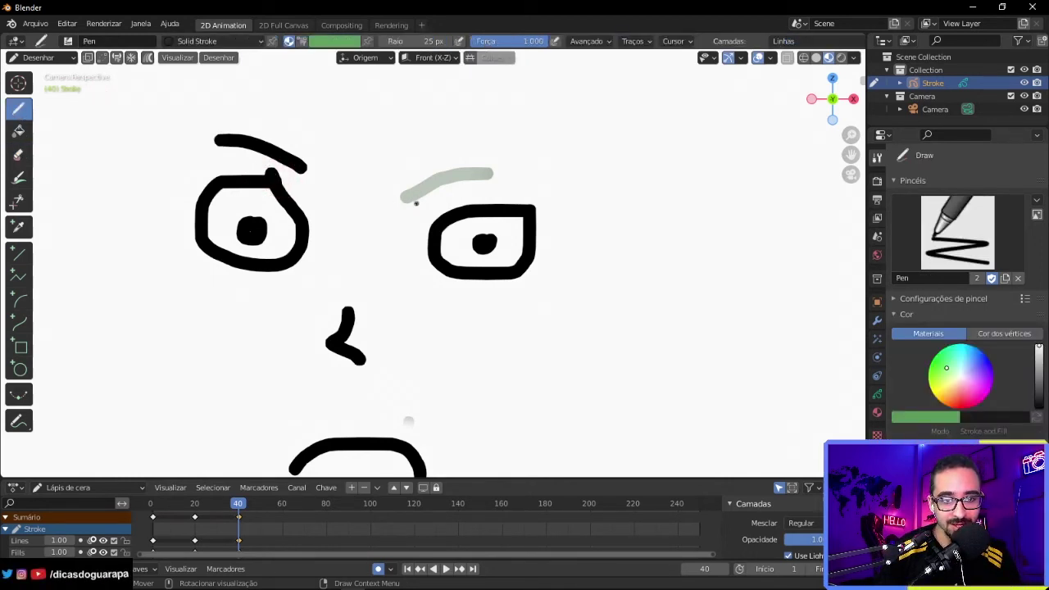
{"action": "left_click_drag", "start_coordinate": [399, 201], "coordinate": [495, 133]}
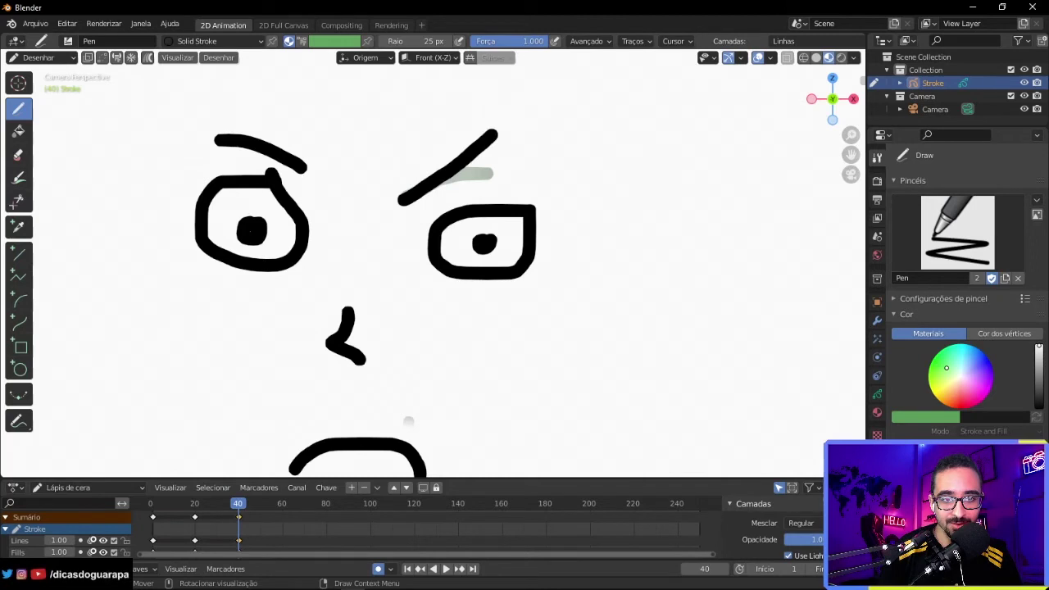
Duplicate the frame 40 keyframe, place the copy at frame 60 and make frame 60 the current frame.
{"action": "left_click", "coordinate": [238, 518]}
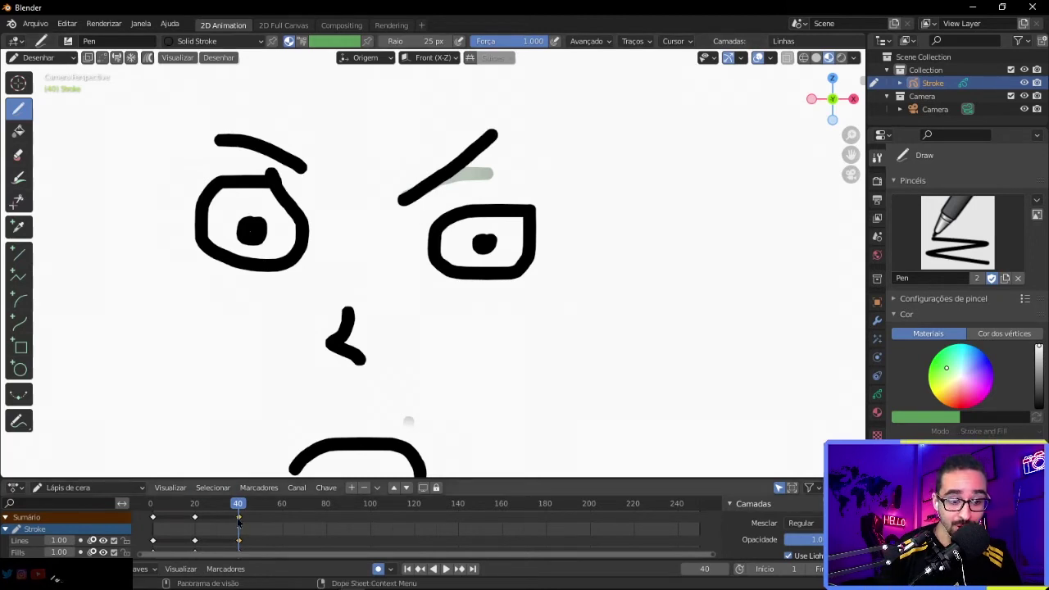
{"action": "key", "text": "shift+d"}
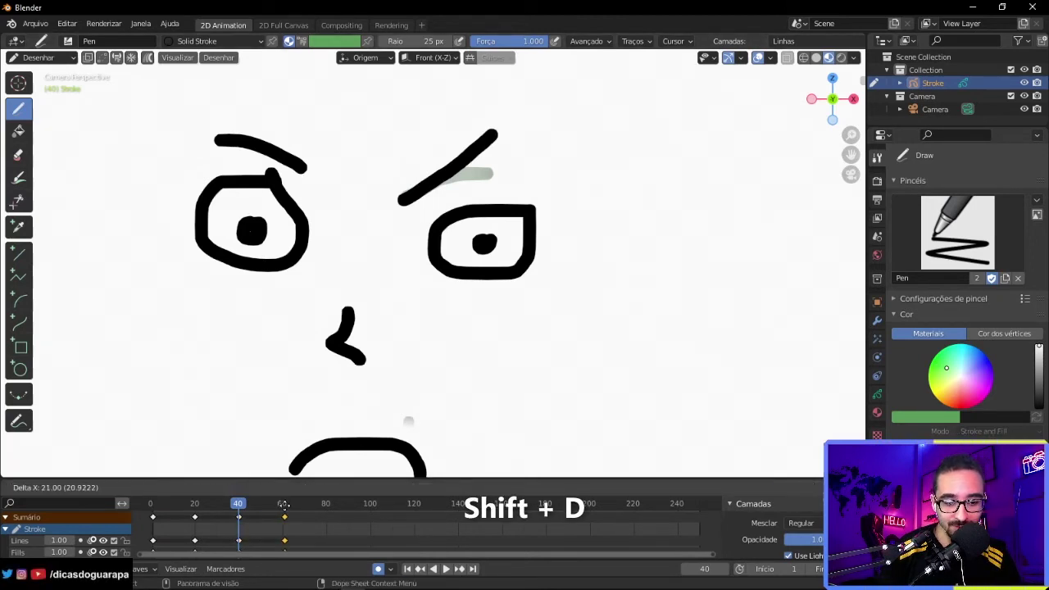
{"action": "left_click", "coordinate": [284, 506]}
{"action": "left_click", "coordinate": [284, 505]}
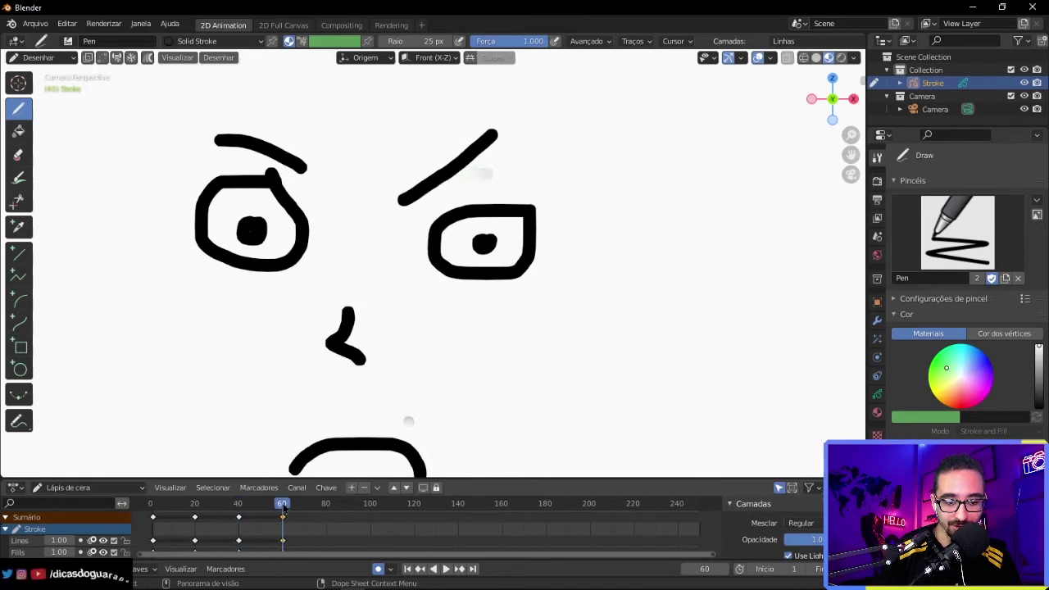
Fade the still-curved eyebrow above the rounder eye on frame 60 with the soft eraser.
{"action": "left_click", "coordinate": [18, 154]}
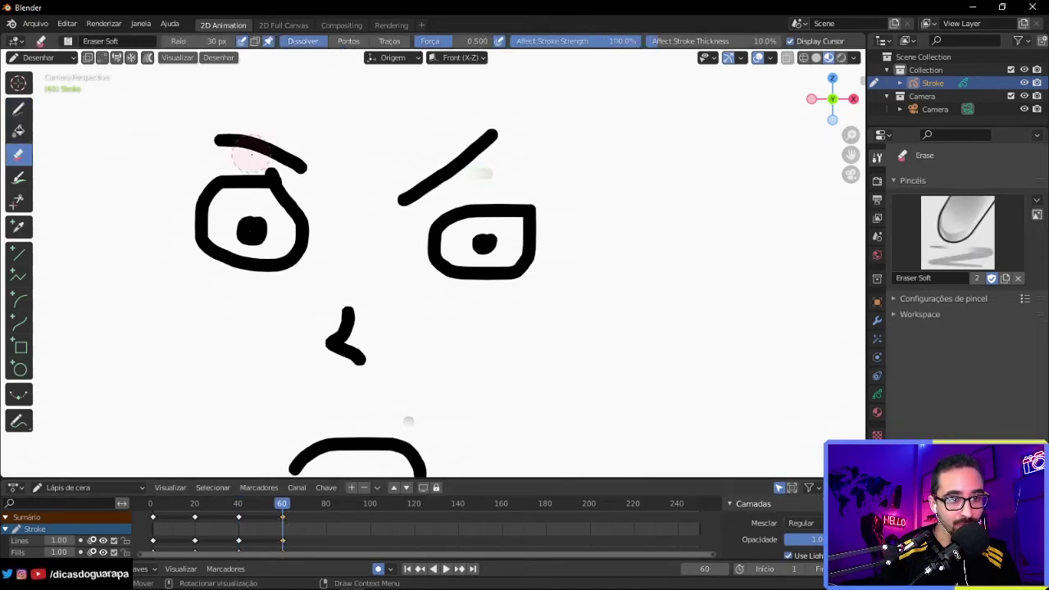
{"action": "mouse_move", "coordinate": [311, 159]}
{"action": "left_mouse_down"}
{"action": "mouse_move", "coordinate": [267, 131]}
{"action": "mouse_move", "coordinate": [223, 126]}
{"action": "mouse_move", "coordinate": [260, 133]}
{"action": "mouse_move", "coordinate": [201, 145]}
{"action": "mouse_move", "coordinate": [263, 142]}
{"action": "mouse_move", "coordinate": [215, 136]}
{"action": "left_mouse_up"}
{"action": "scroll", "coordinate": [218, 139], "scroll_direction": "up", "scroll_amount": 3}
{"action": "scroll", "coordinate": [217, 143], "scroll_direction": "up", "scroll_amount": 1}
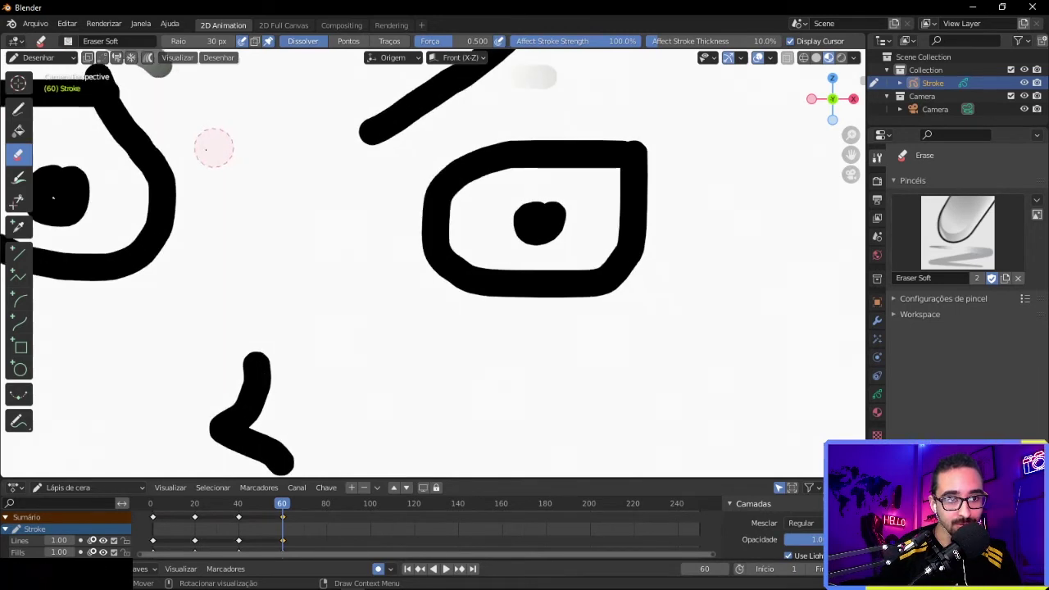
{"action": "scroll", "coordinate": [214, 146], "scroll_direction": "down", "scroll_amount": 3}
{"action": "mouse_move", "coordinate": [254, 122]}
{"action": "left_mouse_down"}
{"action": "mouse_move", "coordinate": [218, 101]}
{"action": "mouse_move", "coordinate": [244, 128]}
{"action": "mouse_move", "coordinate": [223, 100]}
{"action": "mouse_move", "coordinate": [237, 120]}
{"action": "mouse_move", "coordinate": [122, 89]}
{"action": "mouse_move", "coordinate": [180, 88]}
{"action": "mouse_move", "coordinate": [228, 117]}
{"action": "mouse_move", "coordinate": [117, 81]}
{"action": "mouse_move", "coordinate": [233, 95]}
{"action": "mouse_move", "coordinate": [129, 82]}
{"action": "left_mouse_up"}
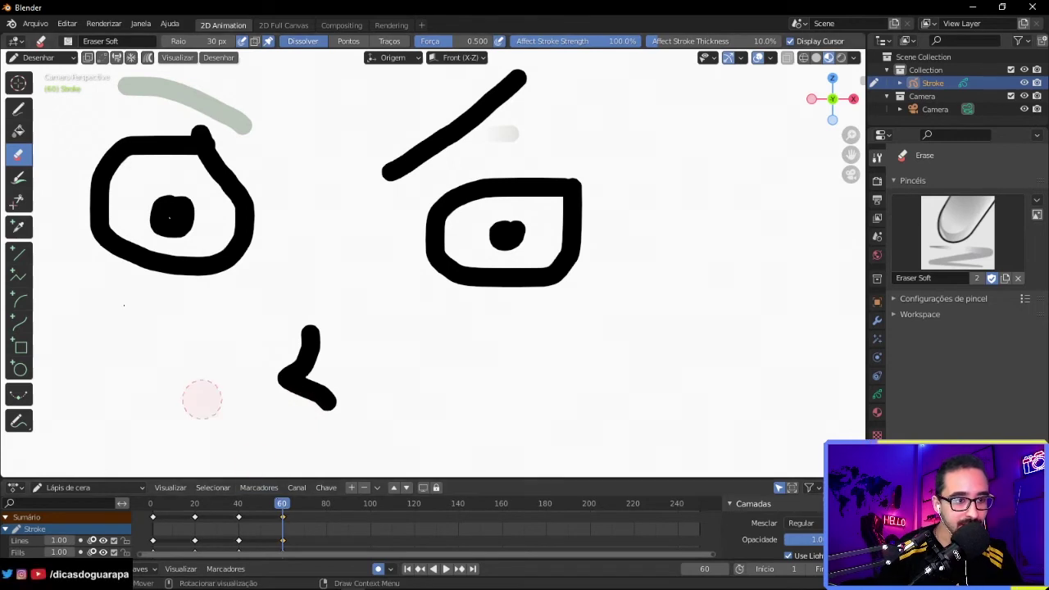
Draw a steeper, angry eyebrow over the faded one on frame 60 with the Pen brush.
{"action": "left_click", "coordinate": [18, 117]}
{"action": "scroll", "coordinate": [195, 97], "scroll_direction": "down", "scroll_amount": 2}
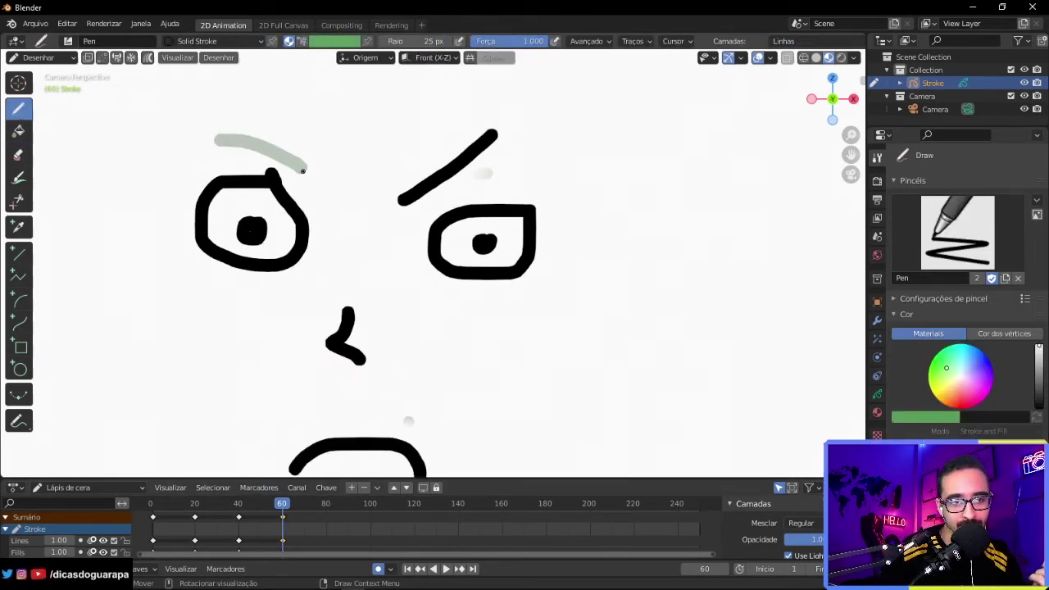
{"action": "mouse_move", "coordinate": [303, 172]}
{"action": "left_mouse_down"}
{"action": "mouse_move", "coordinate": [253, 122]}
{"action": "mouse_move", "coordinate": [203, 100]}
{"action": "left_mouse_up"}
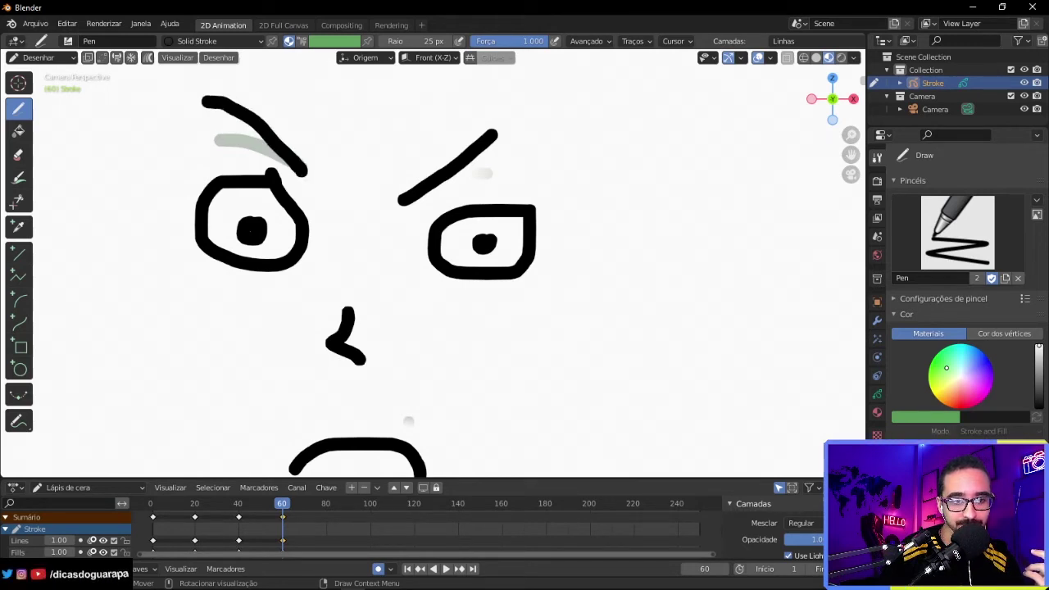
{"action": "scroll", "coordinate": [309, 380], "scroll_direction": "down", "scroll_amount": 5}
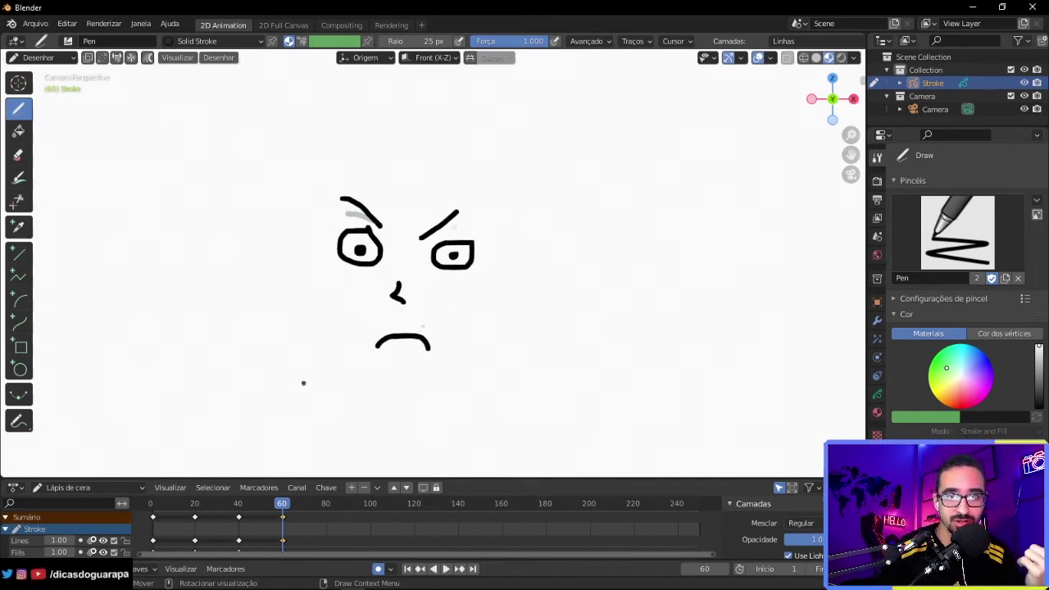
Play the animation from the start of the timeline to check the expression turning angry.
{"action": "left_click", "coordinate": [141, 504]}
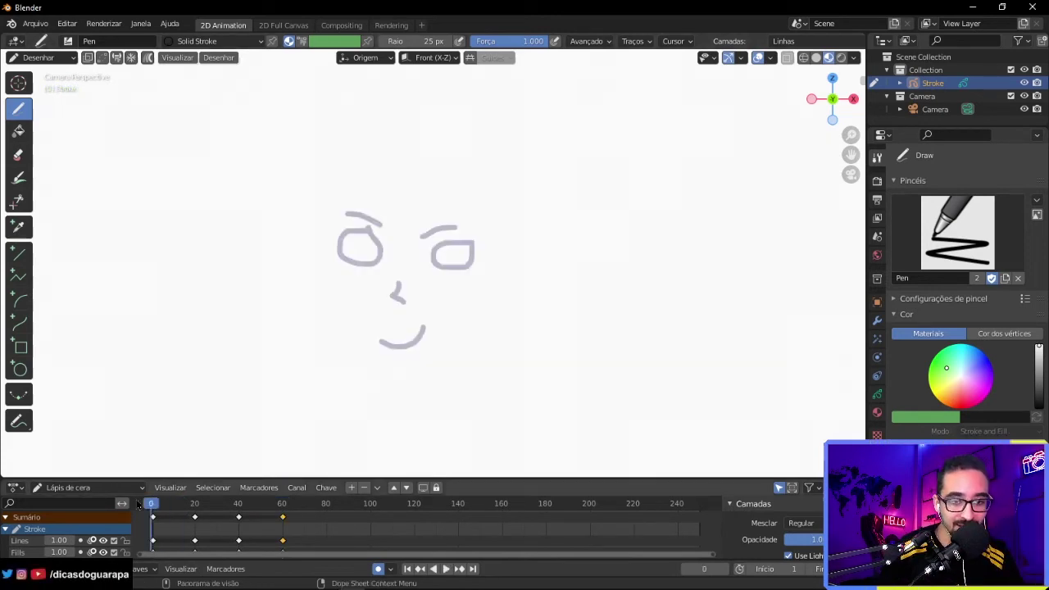
{"action": "key", "text": "space"}
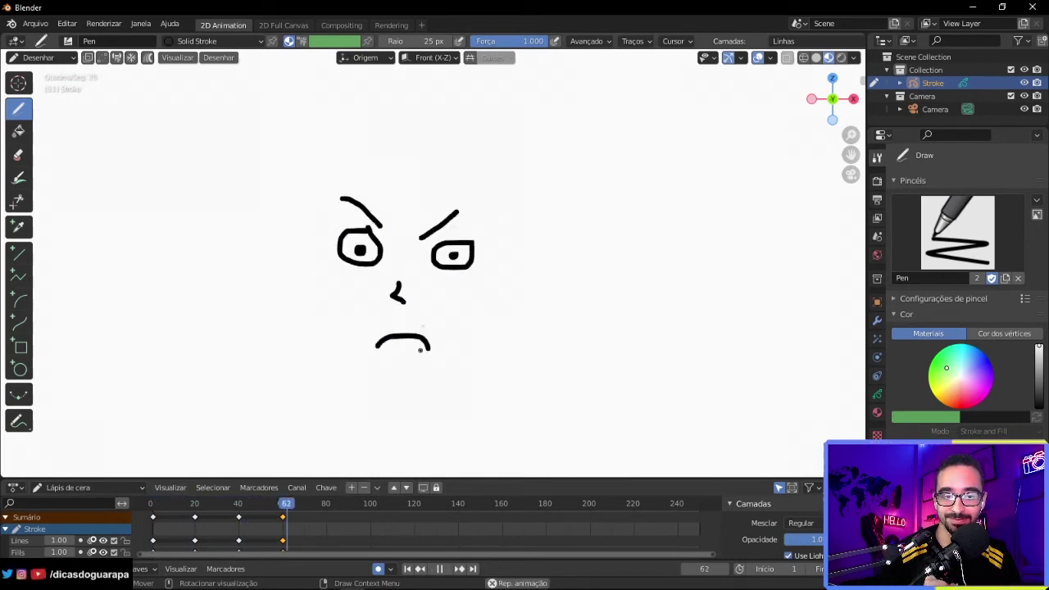
{"action": "key", "text": "space"}
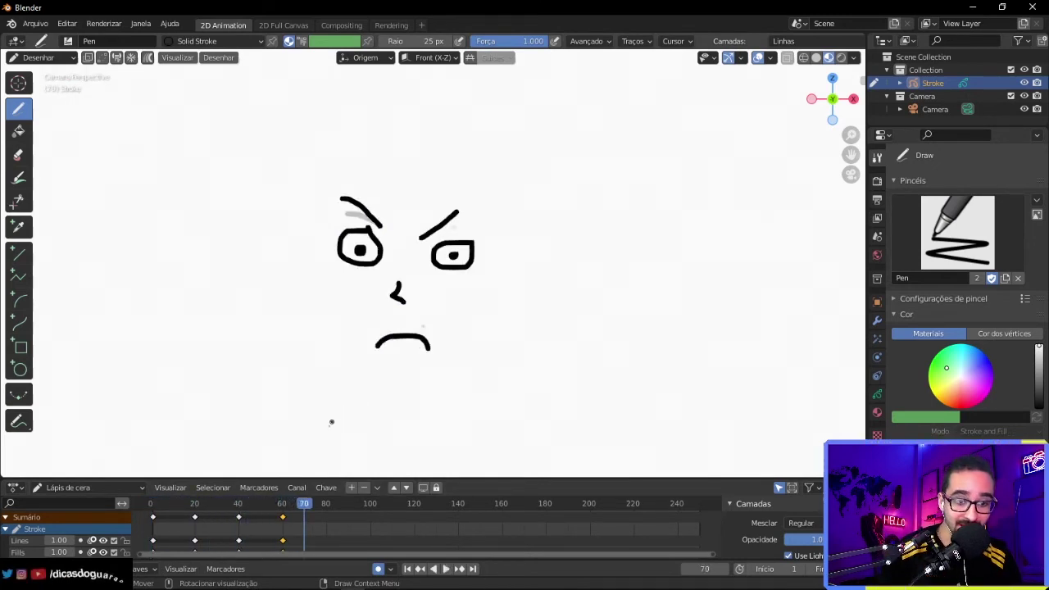
Return to frame 60, duplicate its keyframe to frame 80 and make frame 80 the current frame.
{"action": "key", "text": "shift+ctrl+space"}
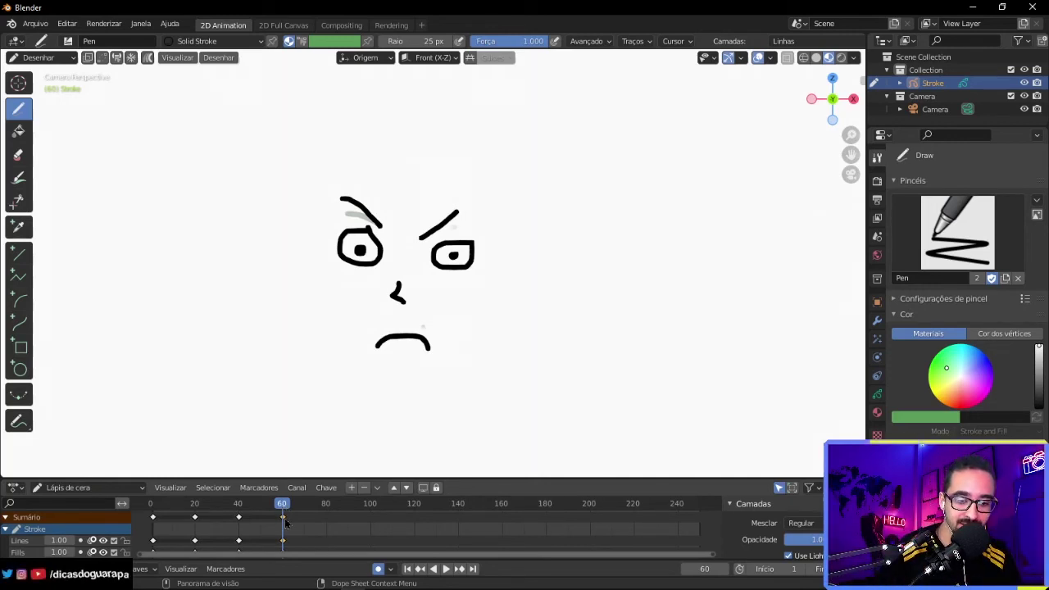
{"action": "key", "text": "shift+d"}
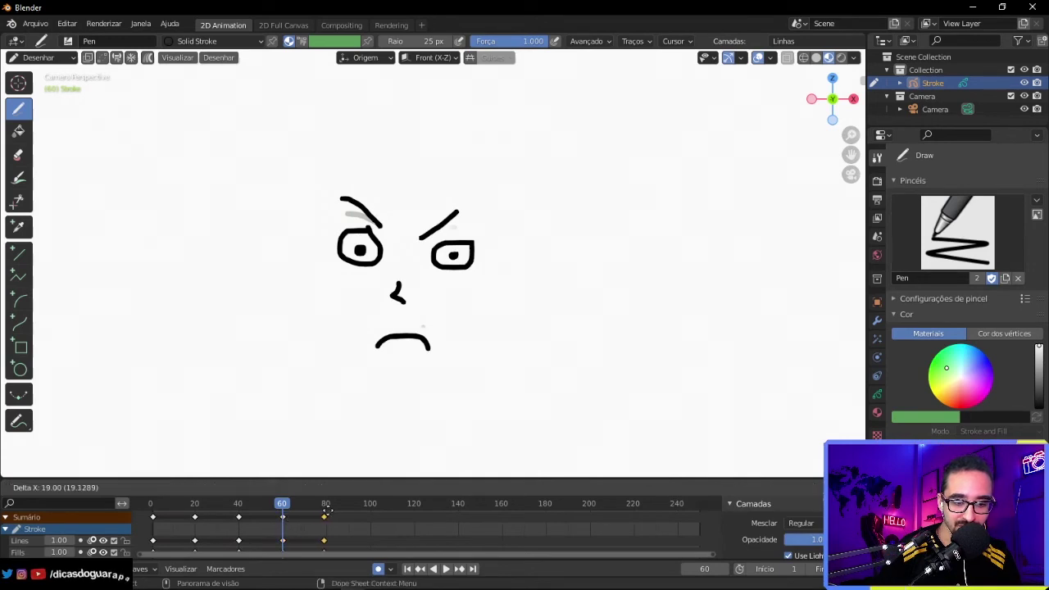
{"action": "left_click", "coordinate": [327, 509]}
{"action": "left_click_drag", "start_coordinate": [329, 506], "coordinate": [327, 509]}
Fade the frown on frame 80 with the soft eraser and draw an open, grinning mouth over it with the Pen brush.
{"action": "left_click", "coordinate": [18, 154]}
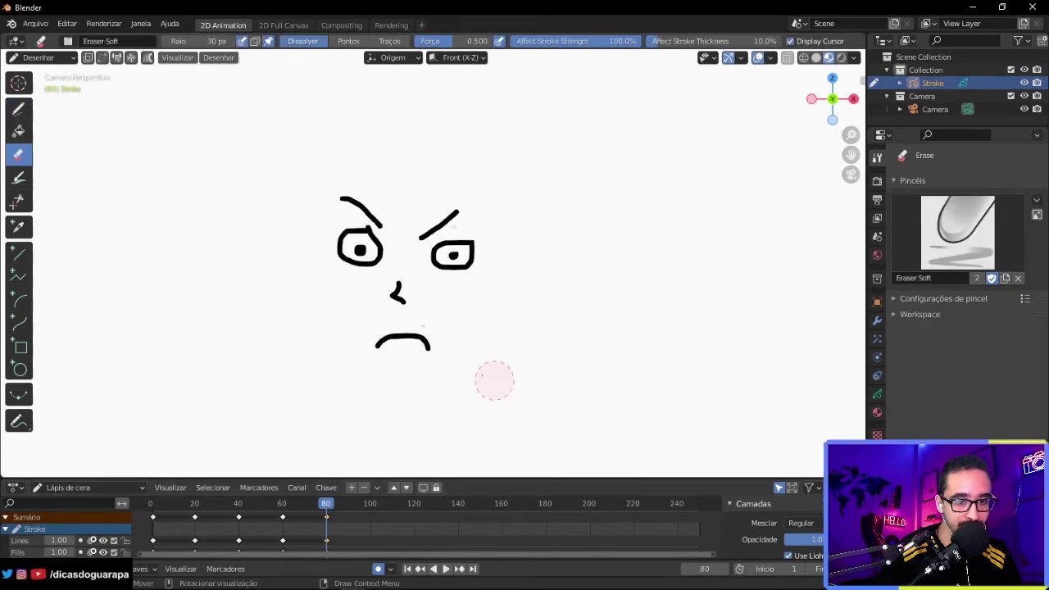
{"action": "mouse_move", "coordinate": [480, 347]}
{"action": "left_mouse_down"}
{"action": "mouse_move", "coordinate": [380, 351]}
{"action": "mouse_move", "coordinate": [407, 348]}
{"action": "left_mouse_up"}
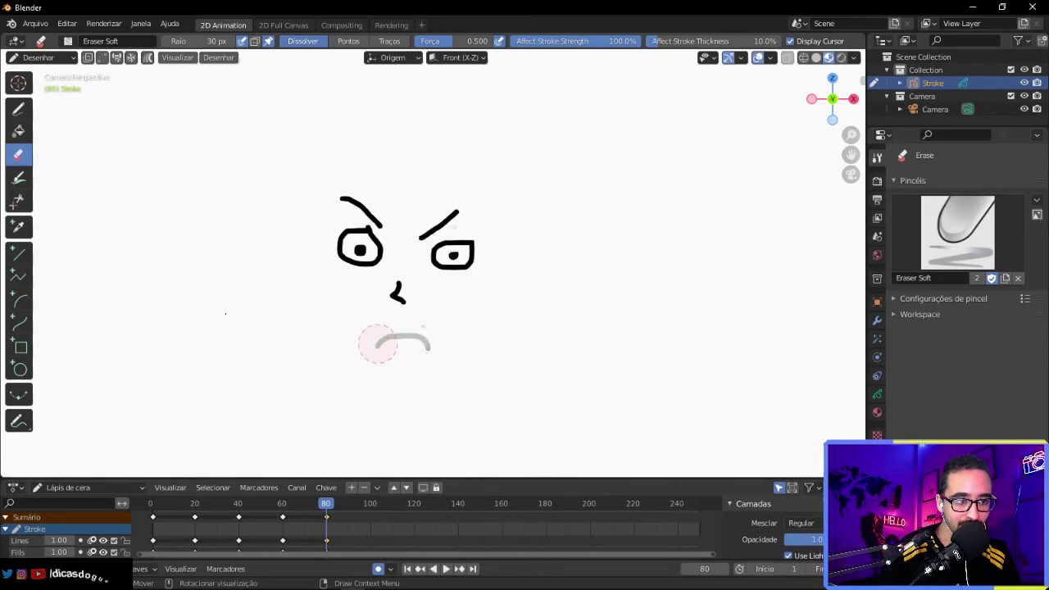
{"action": "left_click", "coordinate": [18, 108]}
{"action": "mouse_move", "coordinate": [379, 345]}
{"action": "left_mouse_down"}
{"action": "mouse_move", "coordinate": [451, 332]}
{"action": "mouse_move", "coordinate": [388, 351]}
{"action": "left_mouse_up"}
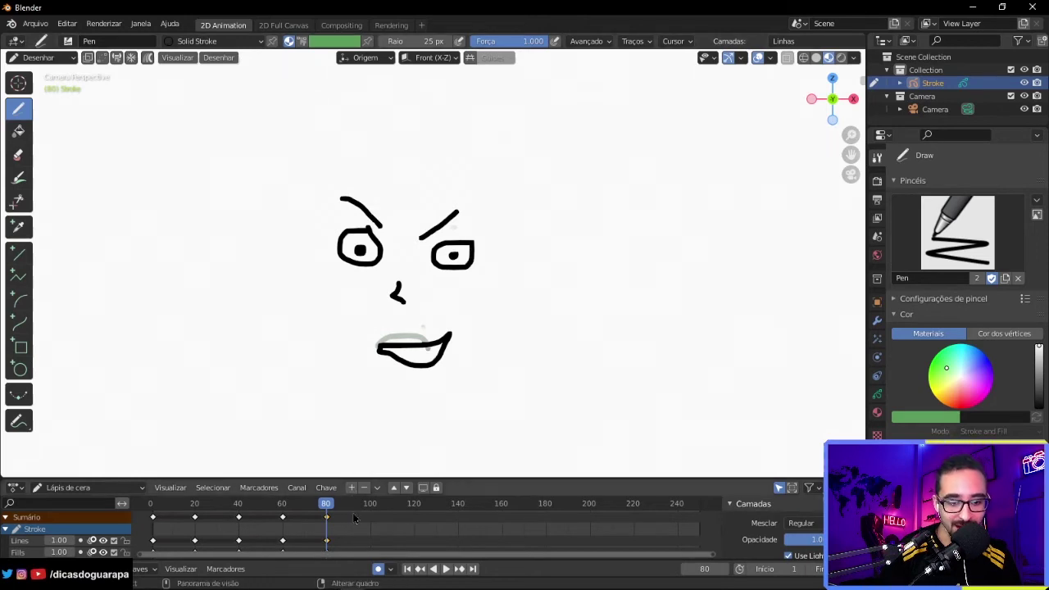
Duplicate the frame 80 keyframe, place the copy at frame 100 and make frame 100 the current frame.
{"action": "key", "text": "shift+d"}
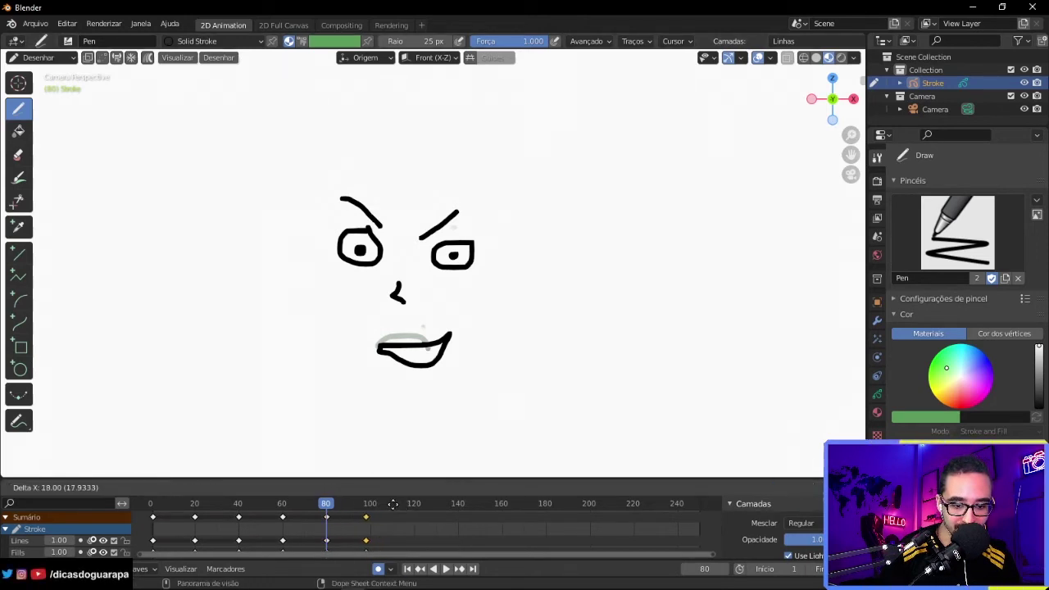
{"action": "left_click", "coordinate": [399, 509]}
{"action": "left_click", "coordinate": [371, 504]}
{"action": "key", "text": "space"}
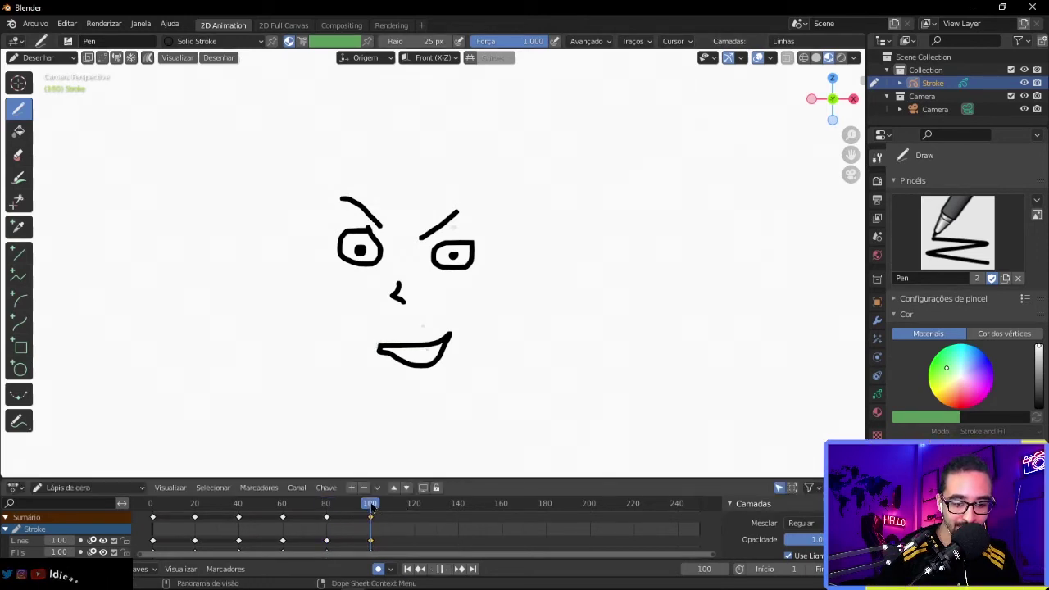
Fade the grin on frame 100 with the soft eraser and draw a downturned mouth along its upper edge with the Pen brush.
{"action": "left_click", "coordinate": [19, 155]}
{"action": "mouse_move", "coordinate": [444, 342]}
{"action": "left_mouse_down"}
{"action": "mouse_move", "coordinate": [416, 349]}
{"action": "mouse_move", "coordinate": [458, 335]}
{"action": "mouse_move", "coordinate": [397, 350]}
{"action": "mouse_move", "coordinate": [398, 373]}
{"action": "mouse_move", "coordinate": [473, 355]}
{"action": "mouse_move", "coordinate": [376, 340]}
{"action": "mouse_move", "coordinate": [434, 345]}
{"action": "left_mouse_up"}
{"action": "key", "text": "d"}
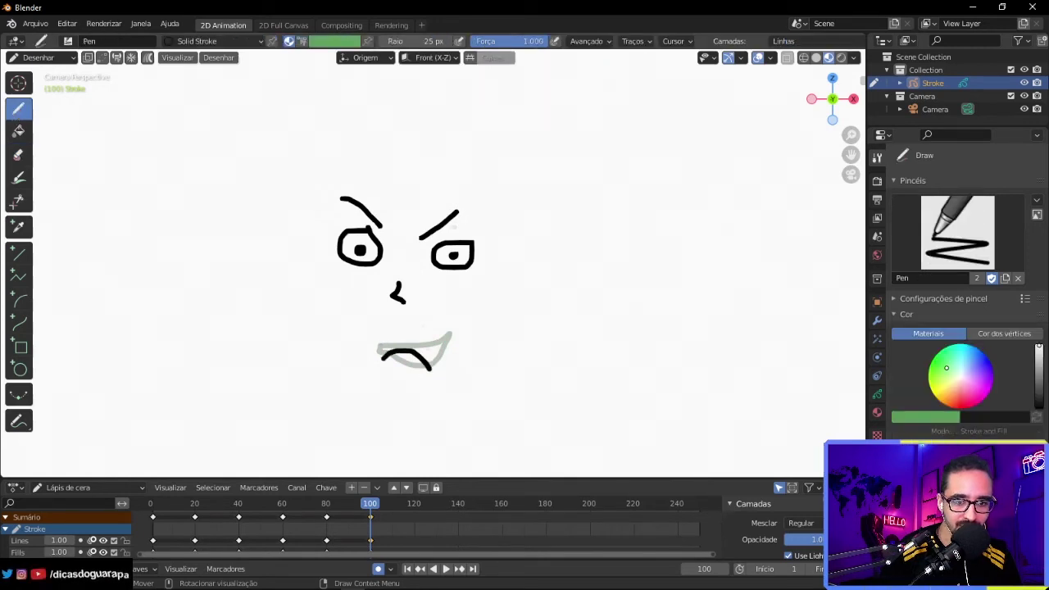
{"action": "key", "text": "ctrl+z"}
{"action": "left_click", "coordinate": [382, 344]}
{"action": "left_click_drag", "start_coordinate": [381, 344], "coordinate": [449, 335]}
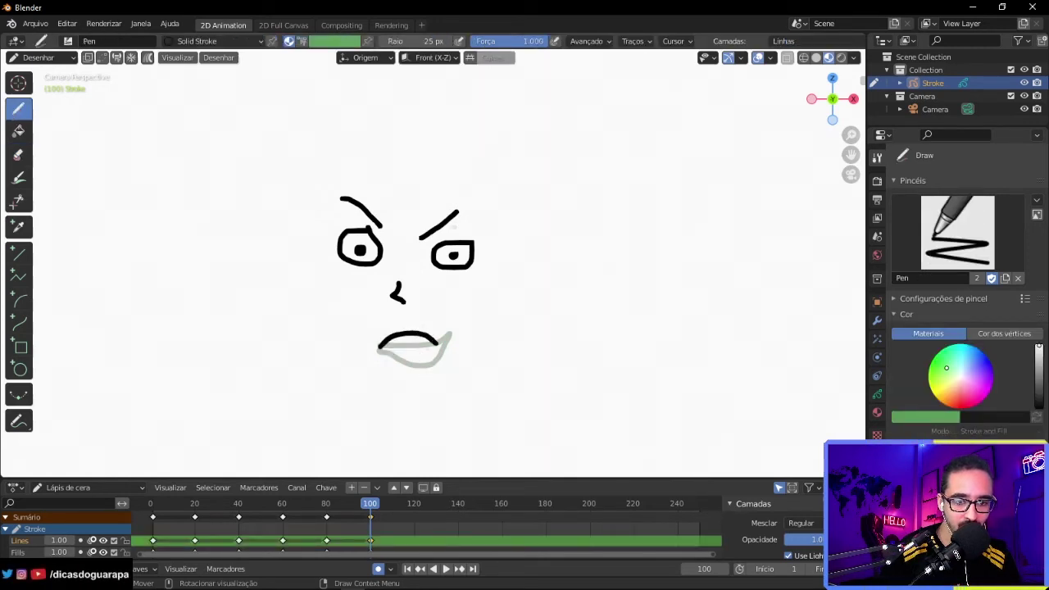
Play the whole animation from frame 1 to past frame 100 to review all the expression changes.
{"action": "left_click_drag", "start_coordinate": [373, 509], "coordinate": [156, 506]}
{"action": "key", "text": "space"}
{"action": "key", "text": "space"}
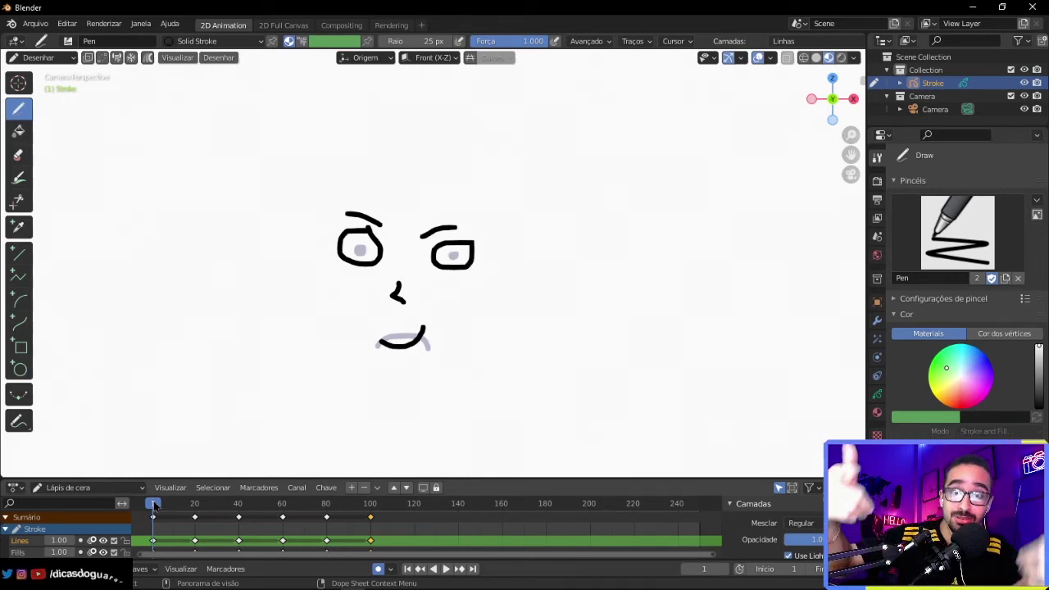
{"action": "key", "text": "space"}
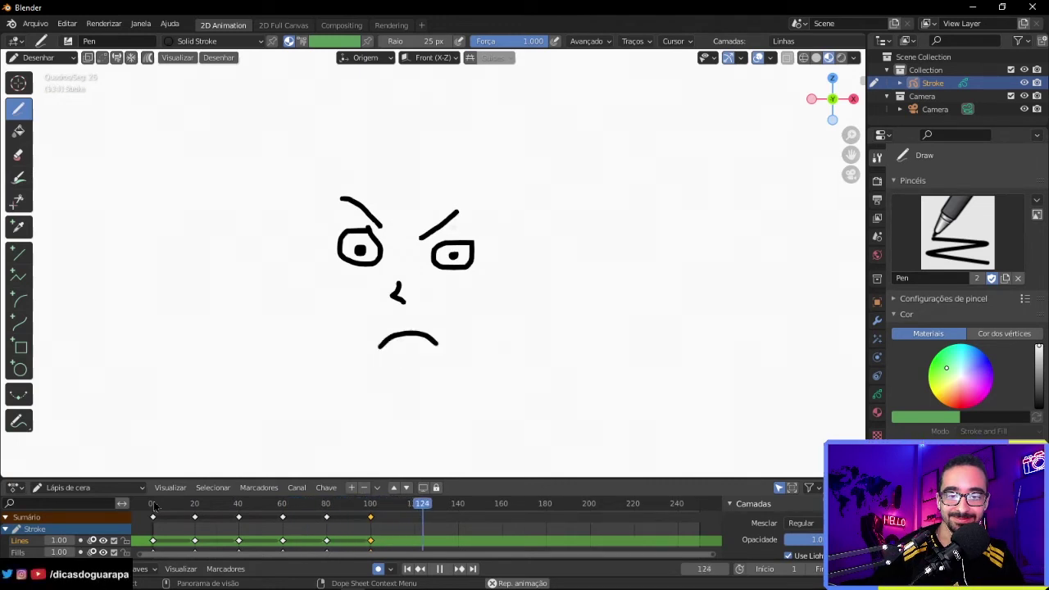
{"action": "key", "text": "space"}
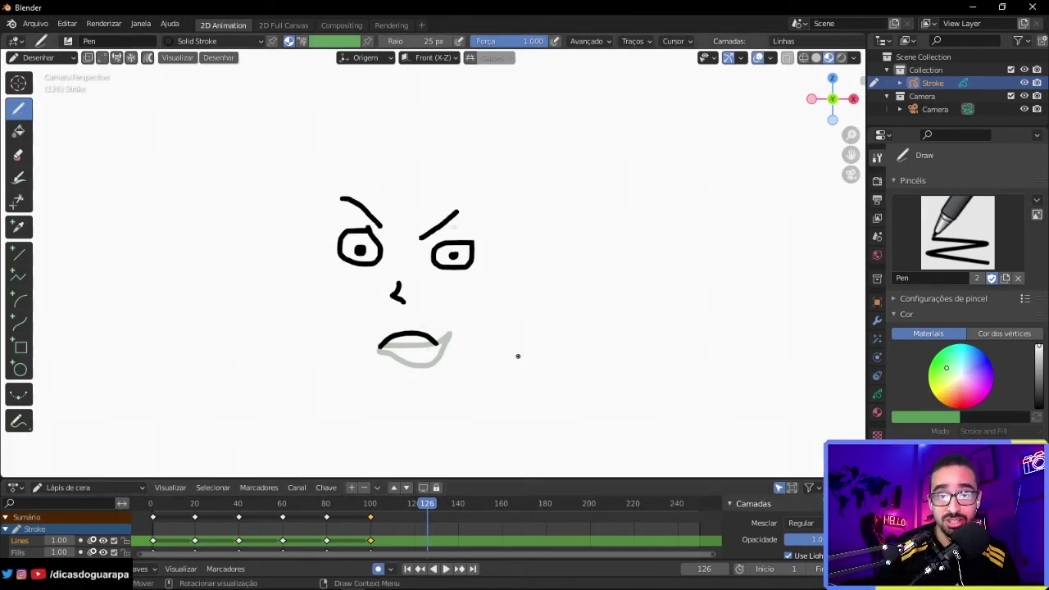
Draw a small closed loop beside the face on frame 126 with the Pen brush and advance the timeline just past it.
{"action": "scroll", "coordinate": [517, 356], "scroll_direction": "down", "scroll_amount": 1}
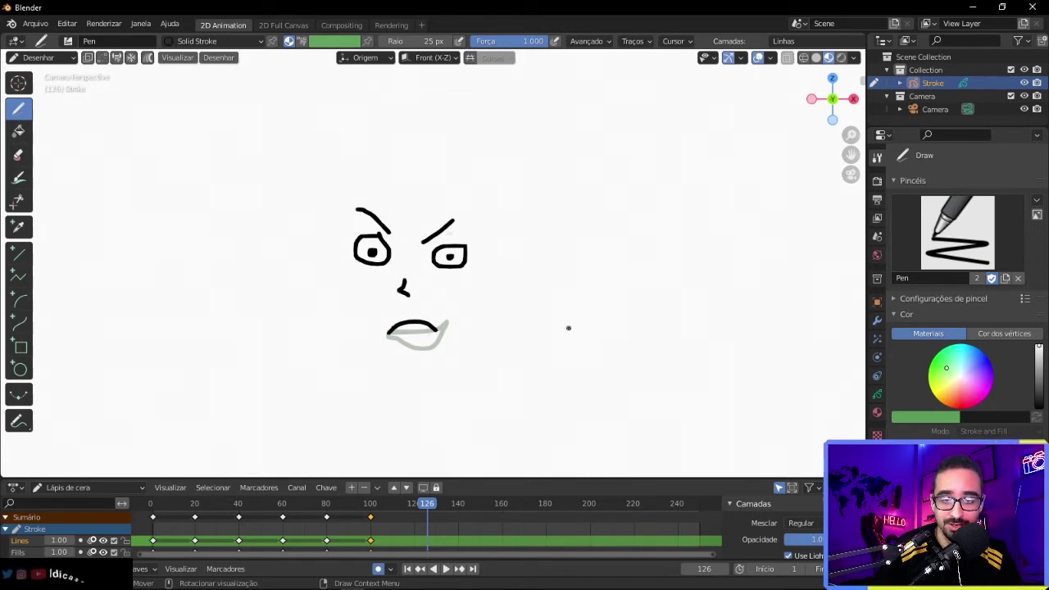
{"action": "left_click_drag", "start_coordinate": [568, 328], "coordinate": [562, 327]}
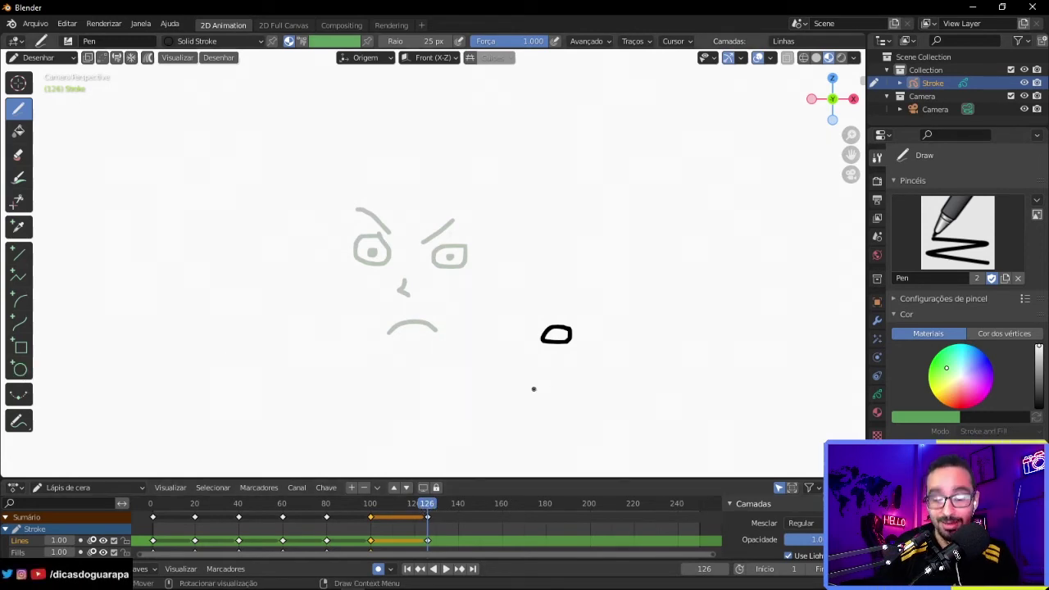
{"action": "key", "text": "space"}
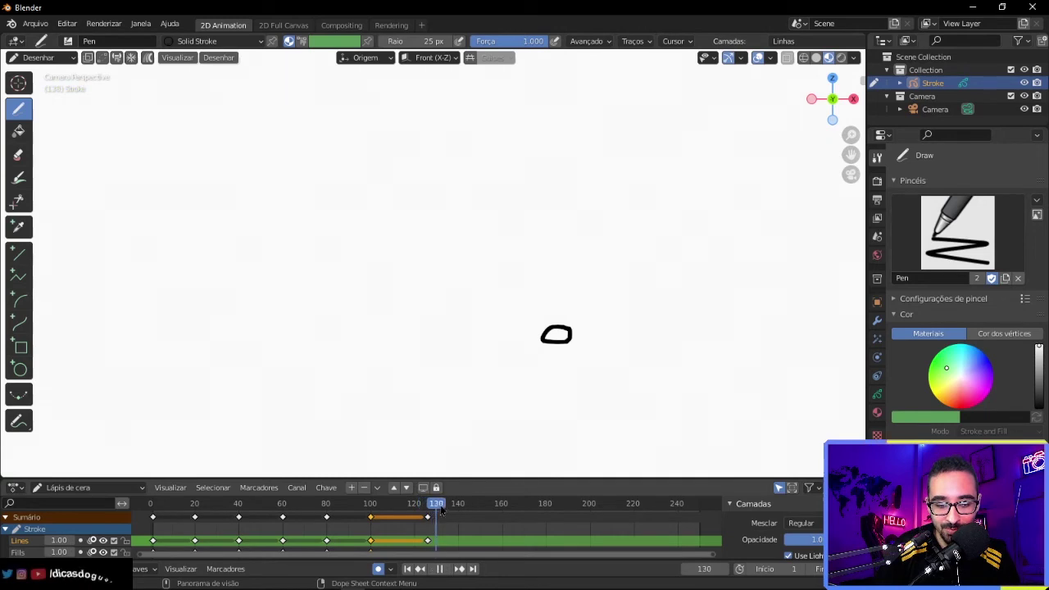
{"action": "left_click_drag", "start_coordinate": [440, 508], "coordinate": [436, 509]}
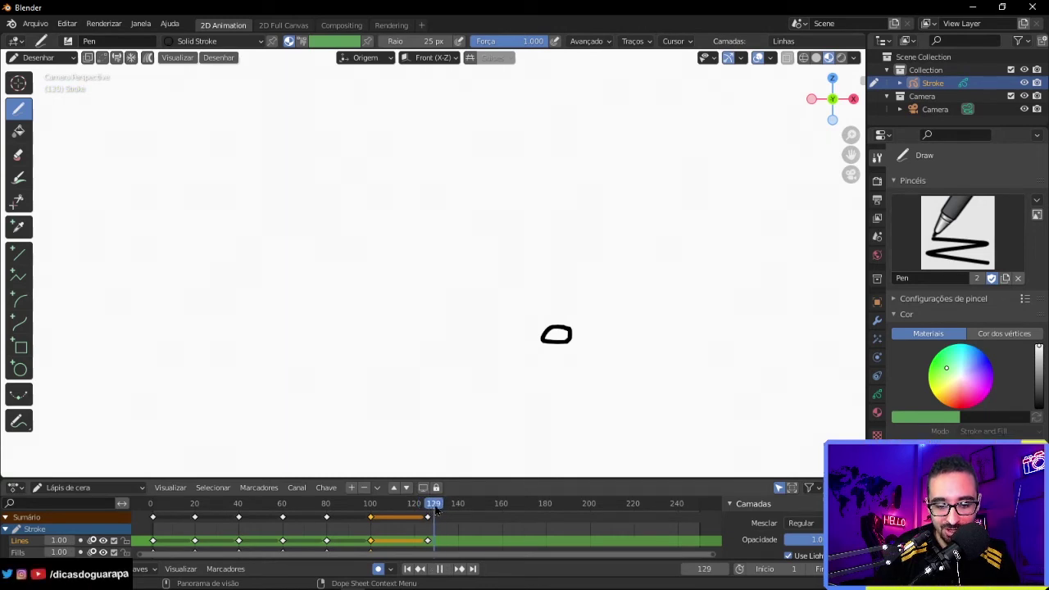
Draw one small closed loop each on frames 128, 130, 134, 137 and 140 with the Pen brush, stepping diagonally down and away from the face.
{"action": "mouse_move", "coordinate": [436, 509]}
{"action": "left_mouse_down"}
{"action": "mouse_move", "coordinate": [459, 509]}
{"action": "mouse_move", "coordinate": [430, 509]}
{"action": "left_mouse_up"}
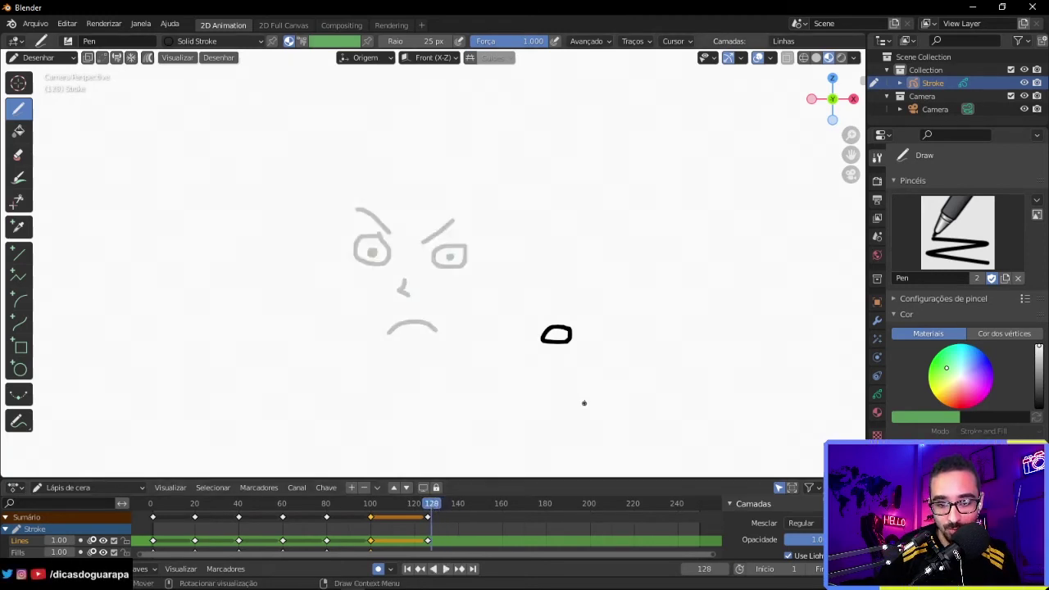
{"action": "left_click_drag", "start_coordinate": [596, 368], "coordinate": [584, 351]}
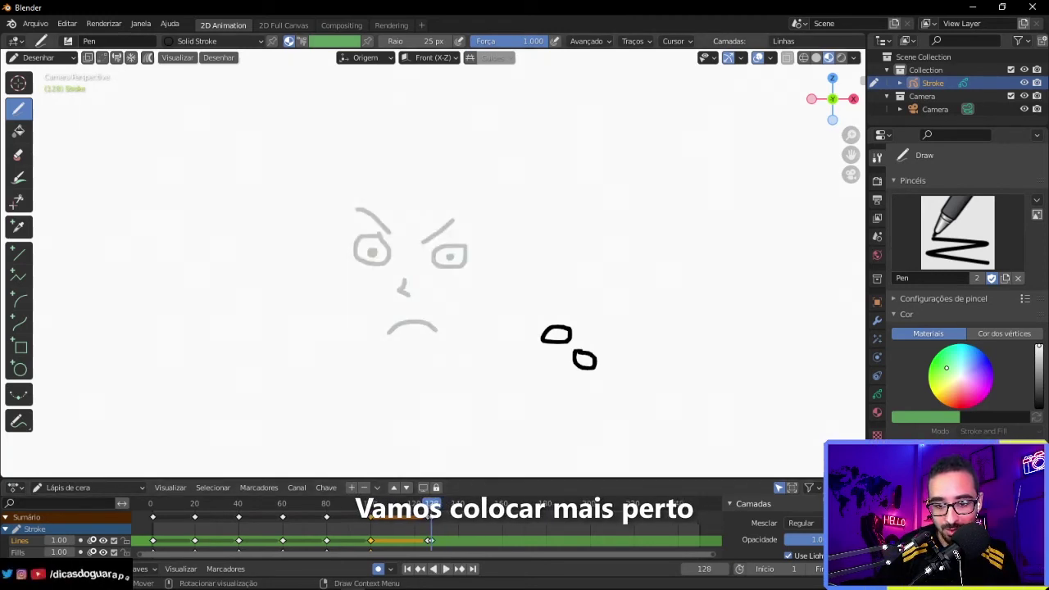
{"action": "left_click", "coordinate": [437, 508]}
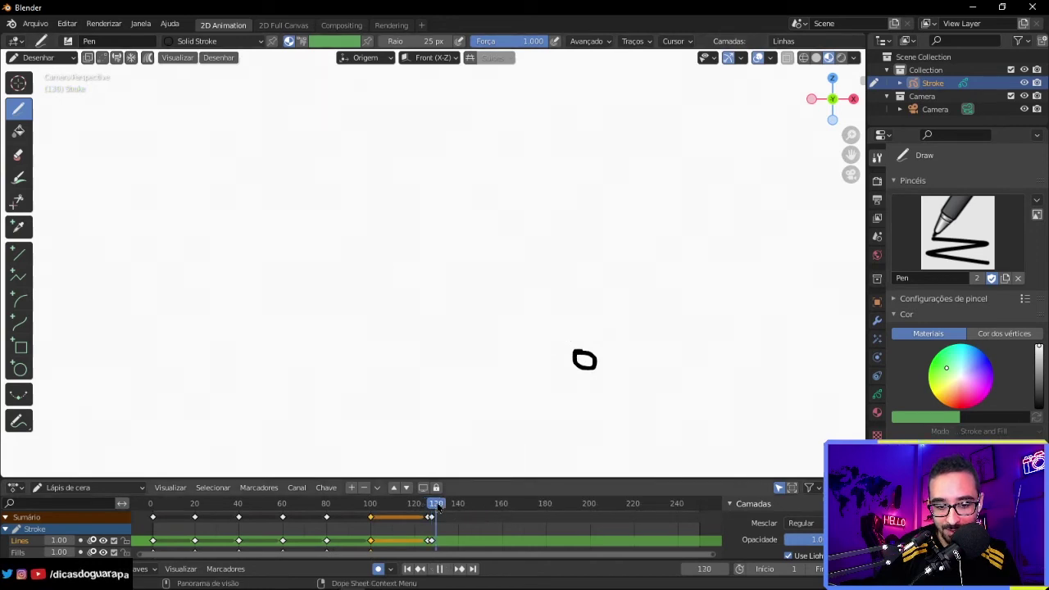
{"action": "left_click_drag", "start_coordinate": [607, 375], "coordinate": [606, 393]}
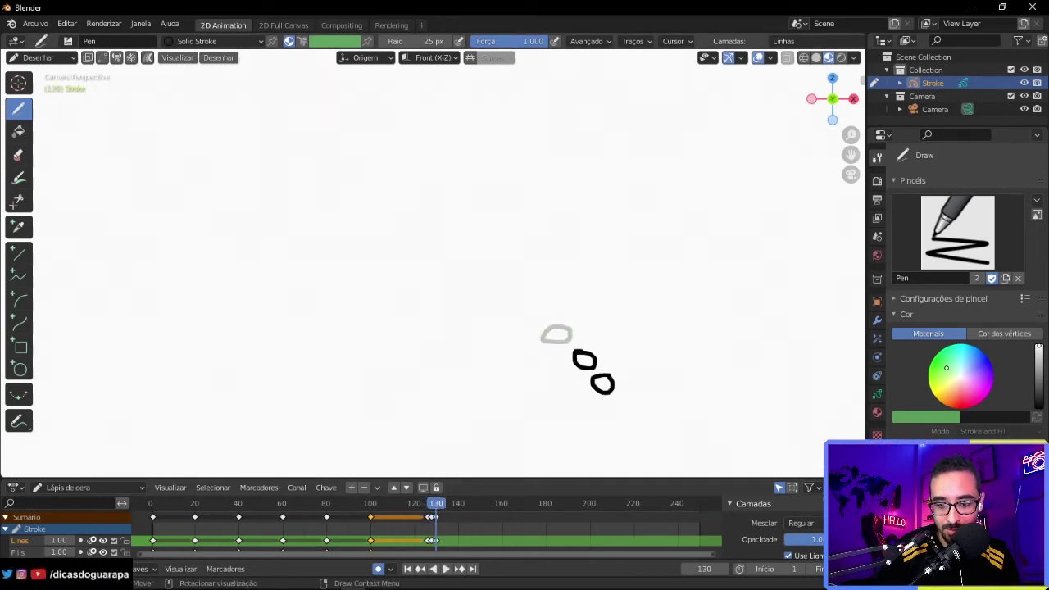
{"action": "left_click", "coordinate": [443, 506]}
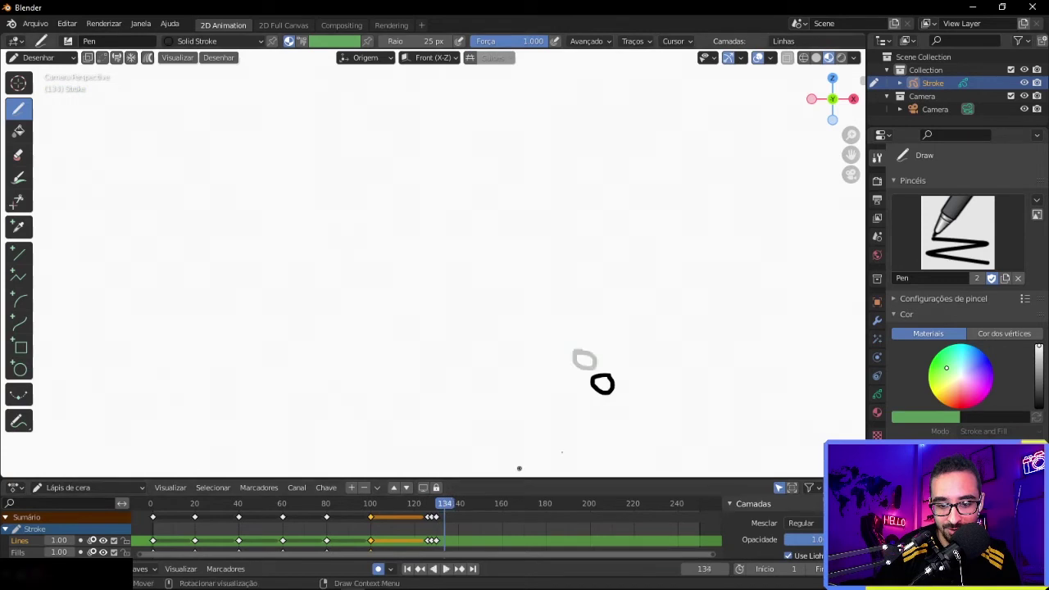
{"action": "left_click_drag", "start_coordinate": [614, 397], "coordinate": [630, 402]}
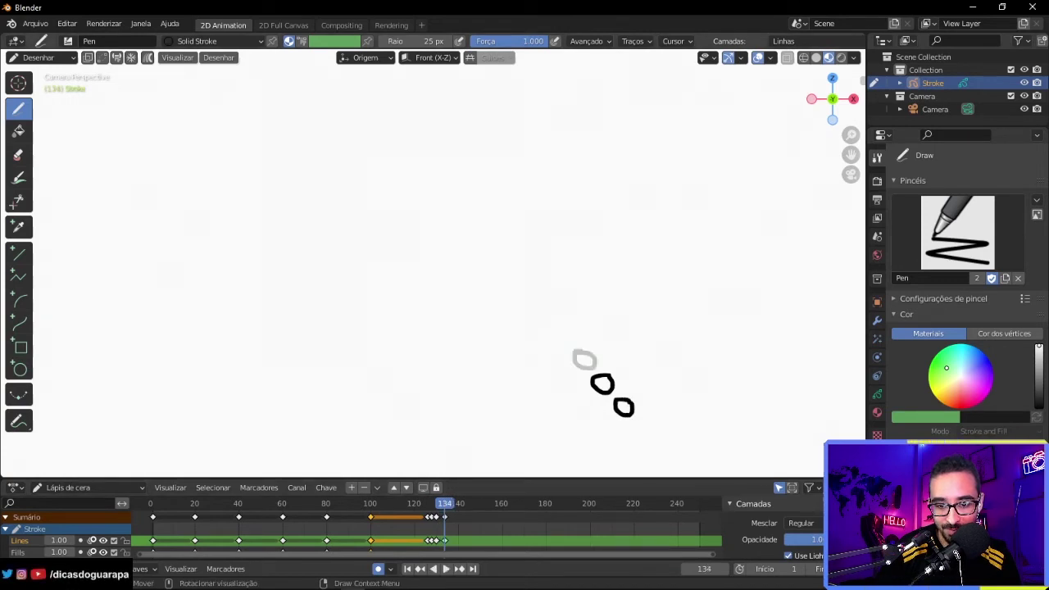
{"action": "left_click_drag", "start_coordinate": [445, 507], "coordinate": [451, 508]}
{"action": "left_click_drag", "start_coordinate": [642, 421], "coordinate": [652, 421]}
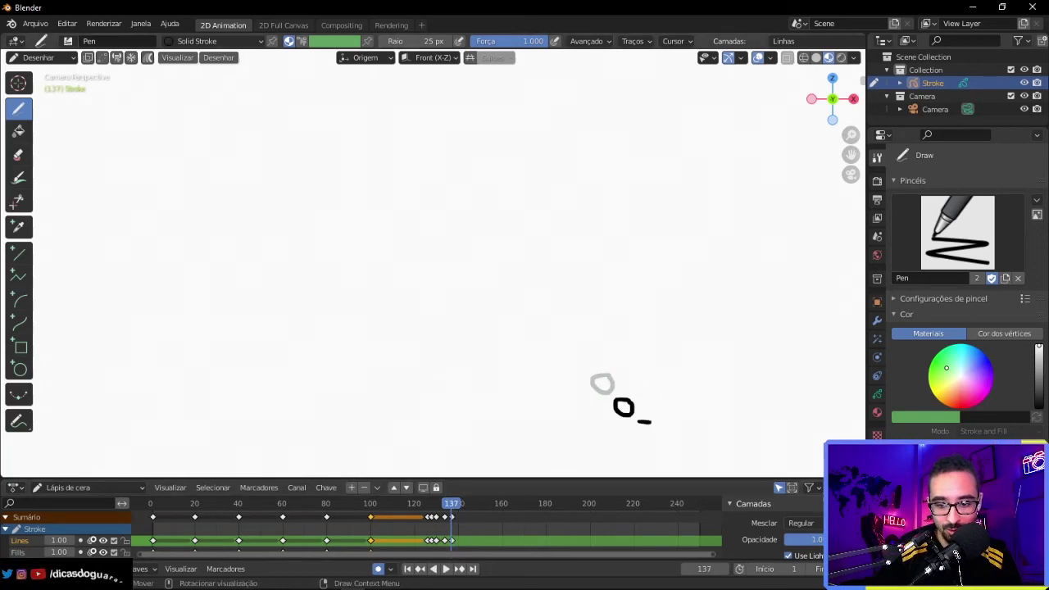
{"action": "left_click_drag", "start_coordinate": [451, 507], "coordinate": [457, 508]}
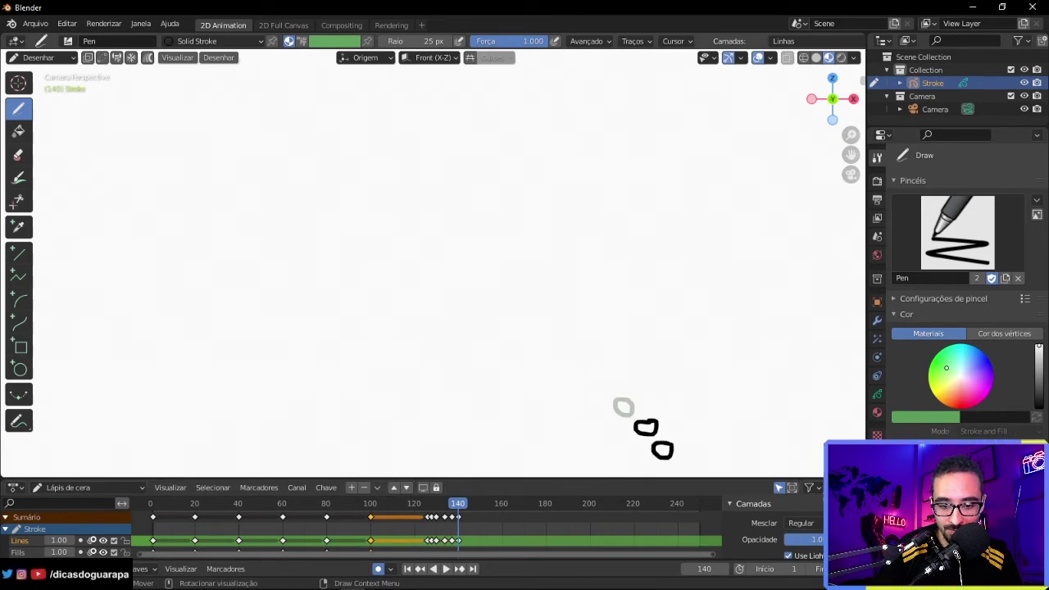
{"action": "key", "text": "ctrl+z"}
Play the closely spaced loop frames from frame 124, and the whole animation from frame 0, to review the motion's speed.
{"action": "left_click_drag", "start_coordinate": [453, 508], "coordinate": [422, 507]}
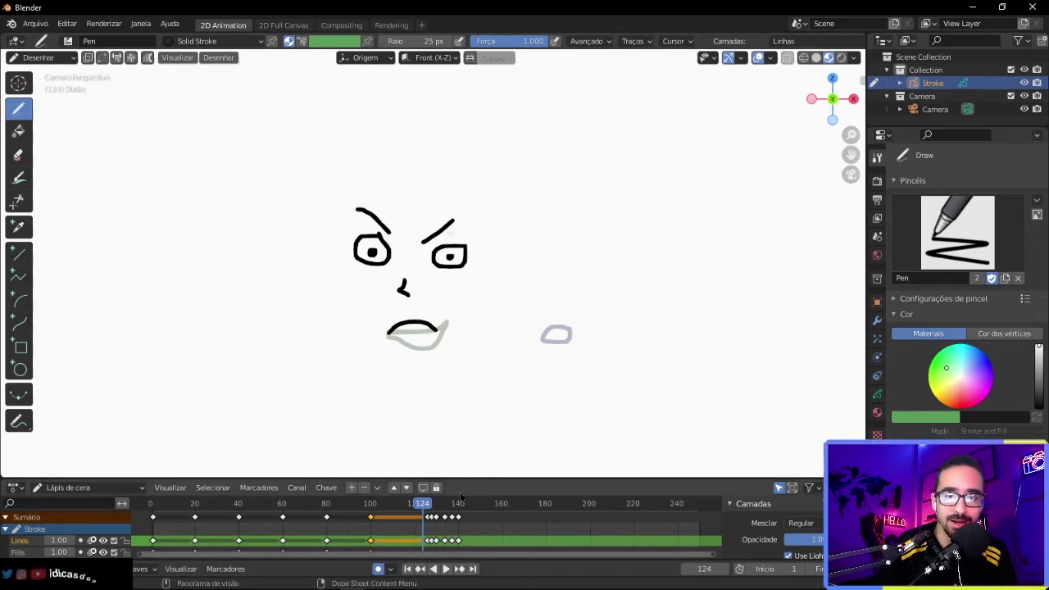
{"action": "key", "text": "space"}
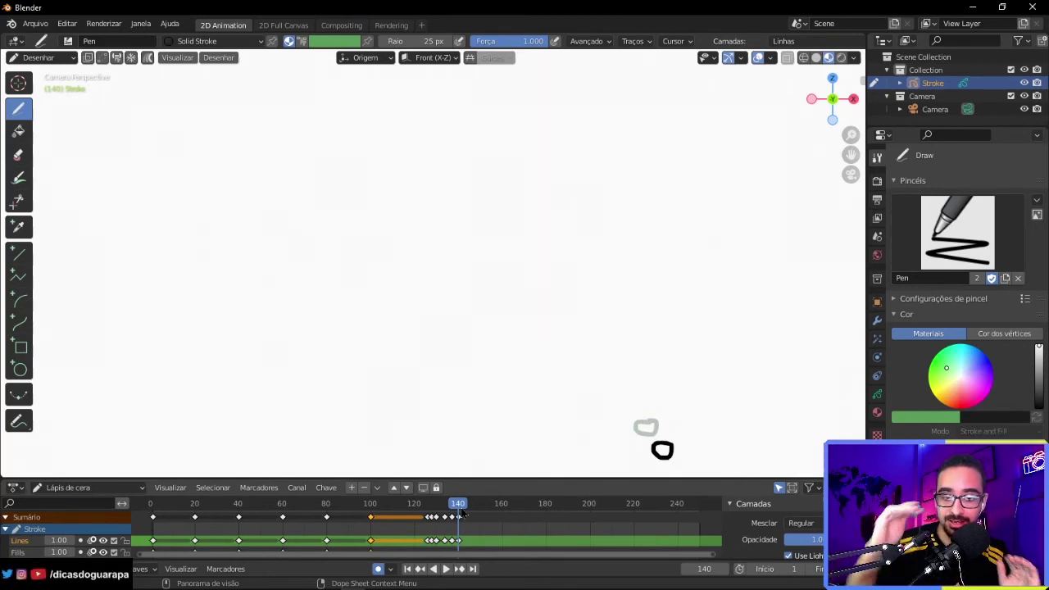
{"action": "left_click_drag", "start_coordinate": [451, 504], "coordinate": [152, 504]}
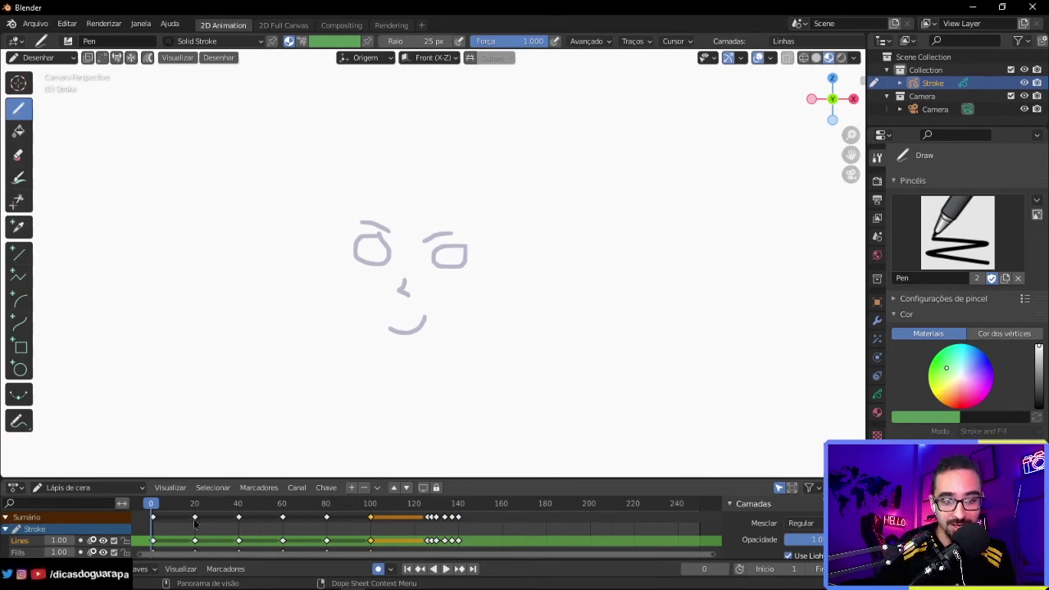
{"action": "key", "text": "space"}
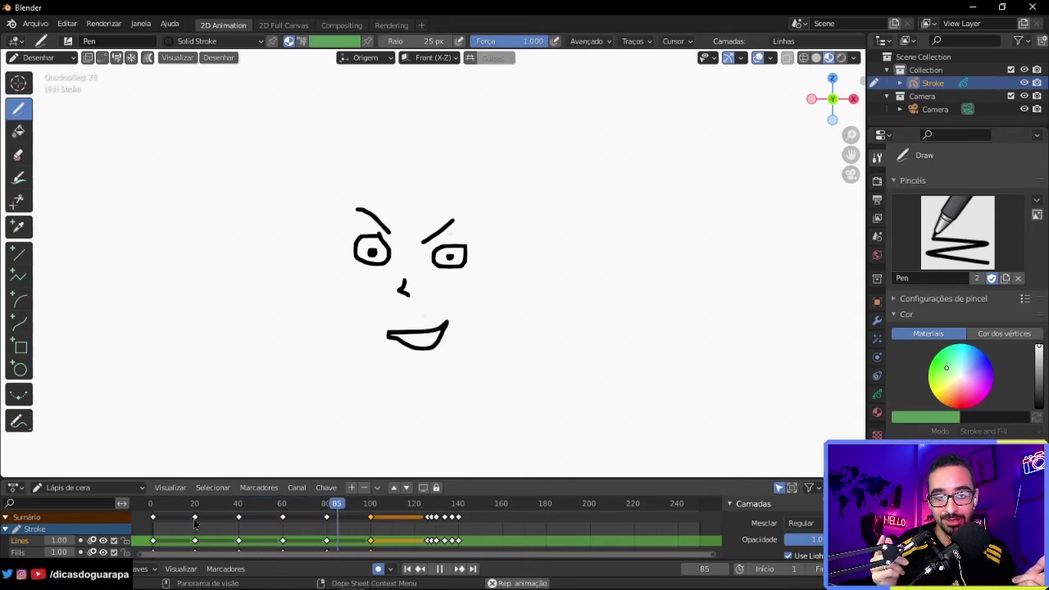
{"action": "key", "text": "space"}
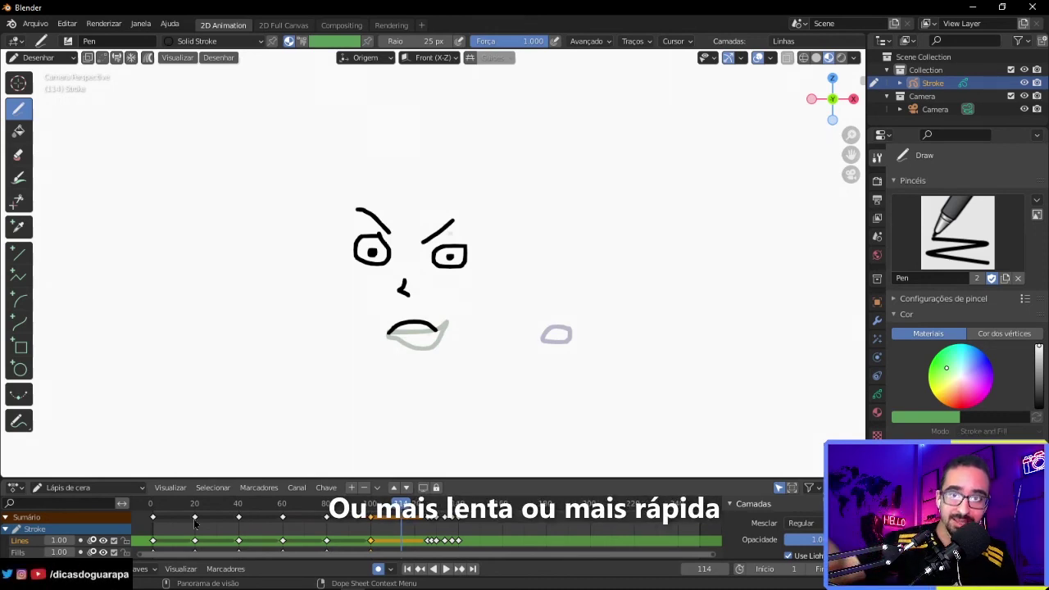
{"action": "key", "text": "space"}
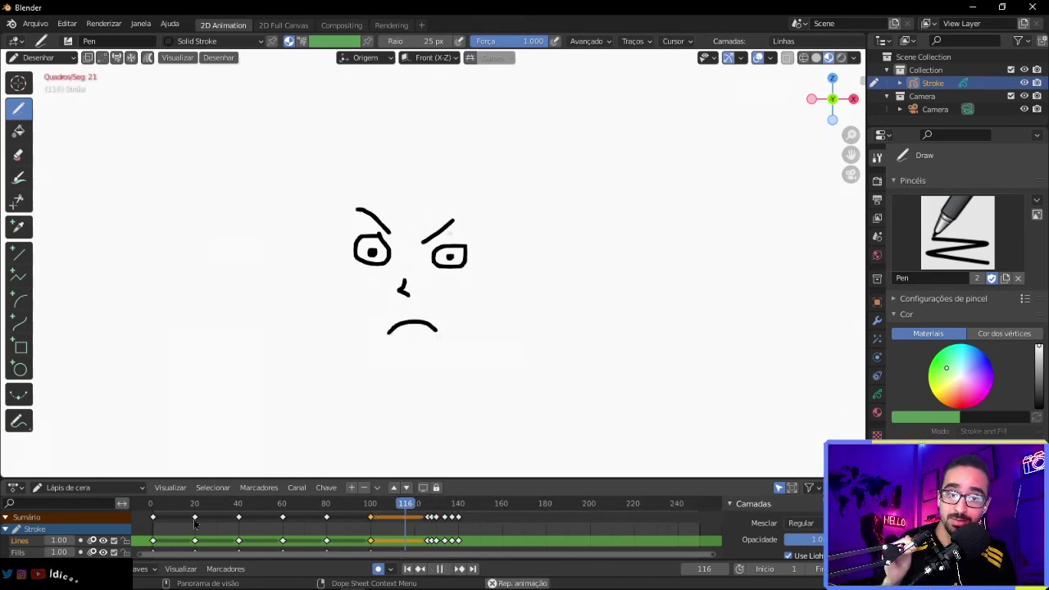
{"action": "key", "text": "space"}
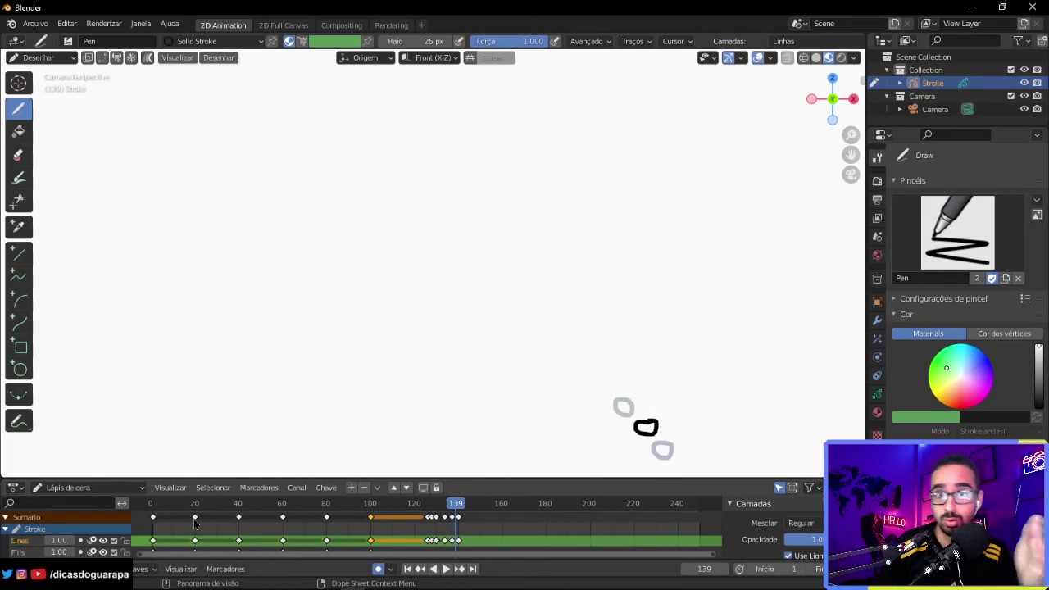
Replay only the closely spaced loops, starting from about frame 124.
{"action": "left_click", "coordinate": [423, 503]}
{"action": "key", "text": "space"}
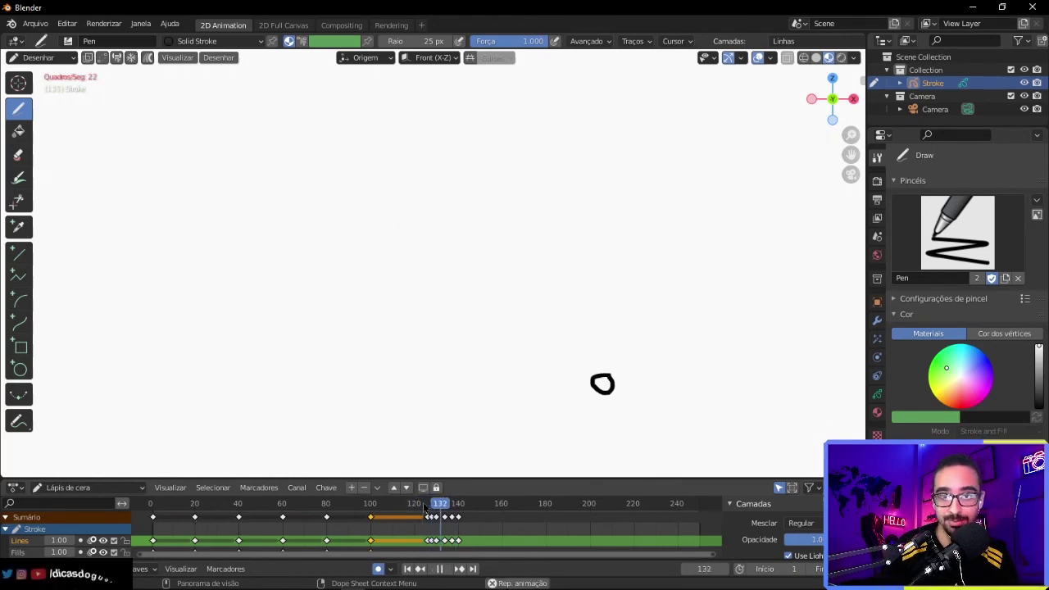
{"action": "key", "text": "space"}
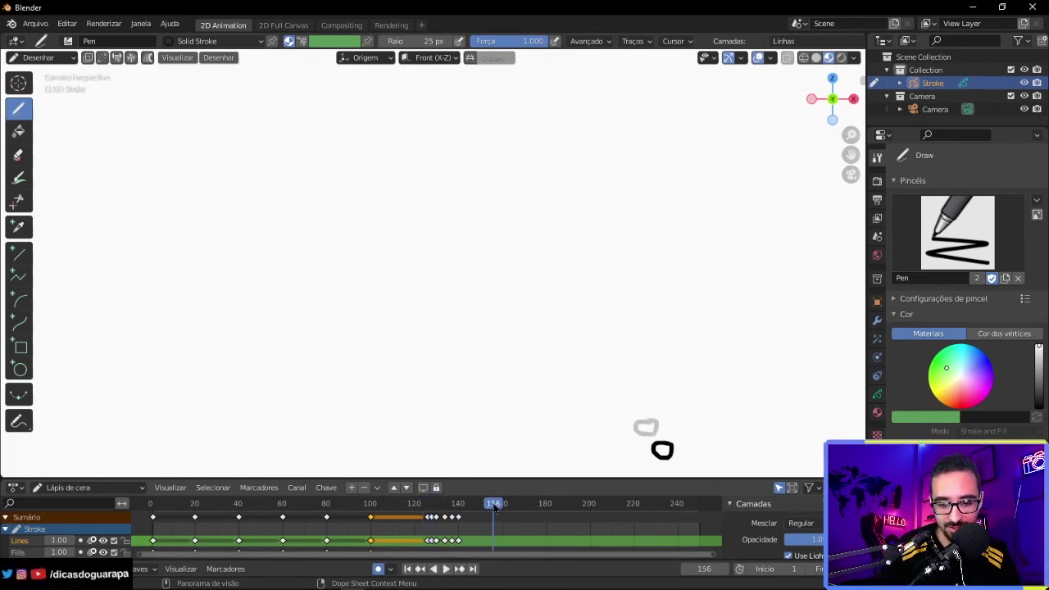
Draw one small closed loop each on the widely spaced frames 156, 172, 185 and 218, stepping diagonally downward from the canvas centre.
{"action": "mouse_move", "coordinate": [522, 270]}
{"action": "left_mouse_down"}
{"action": "mouse_move", "coordinate": [516, 283]}
{"action": "mouse_move", "coordinate": [523, 270]}
{"action": "left_mouse_up"}
{"action": "left_click", "coordinate": [526, 504]}
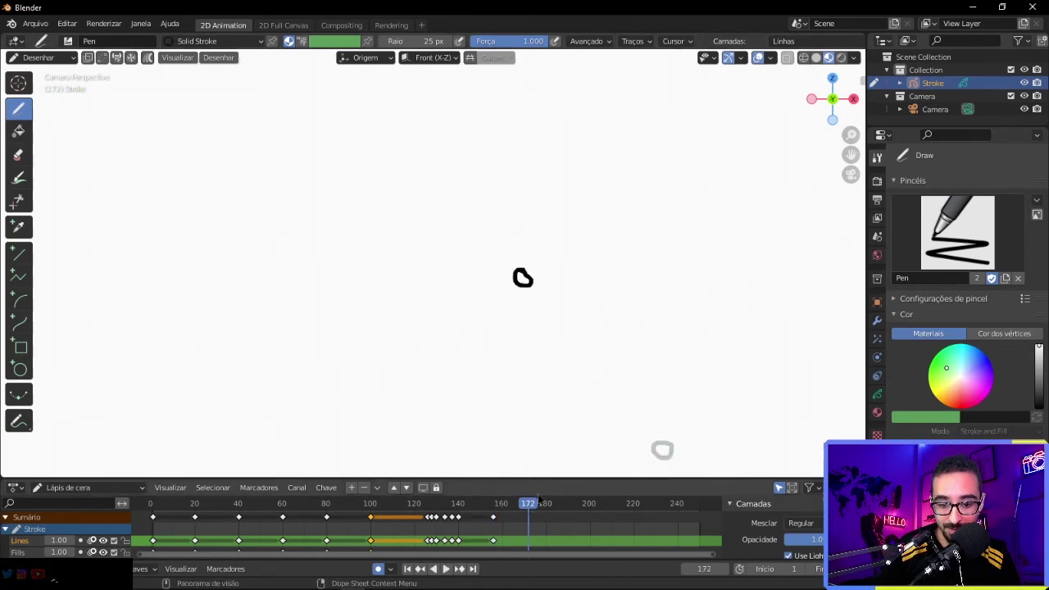
{"action": "left_click_drag", "start_coordinate": [542, 290], "coordinate": [529, 292]}
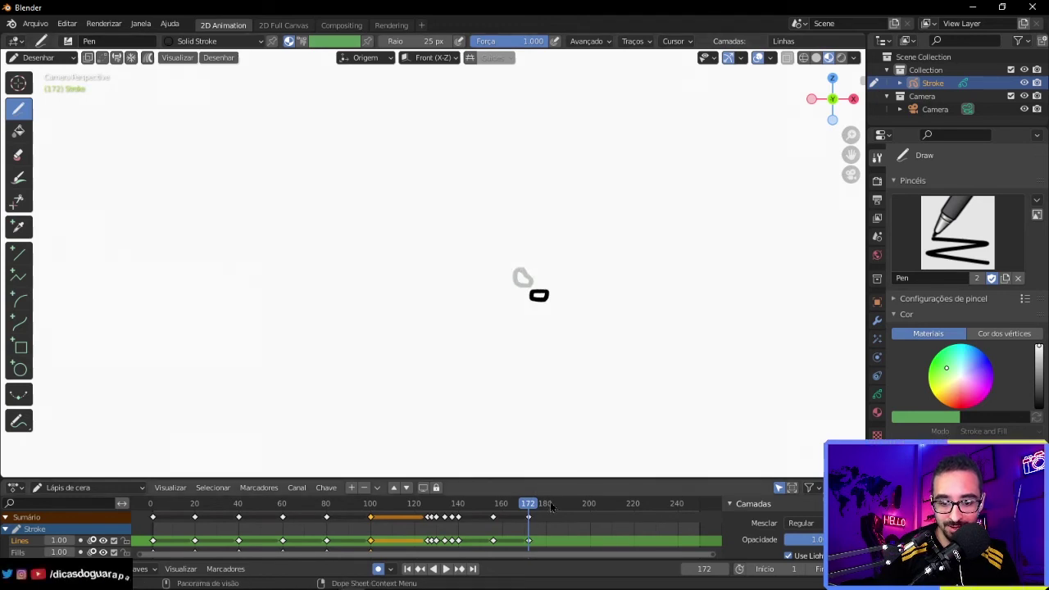
{"action": "left_click_drag", "start_coordinate": [551, 504], "coordinate": [557, 504]}
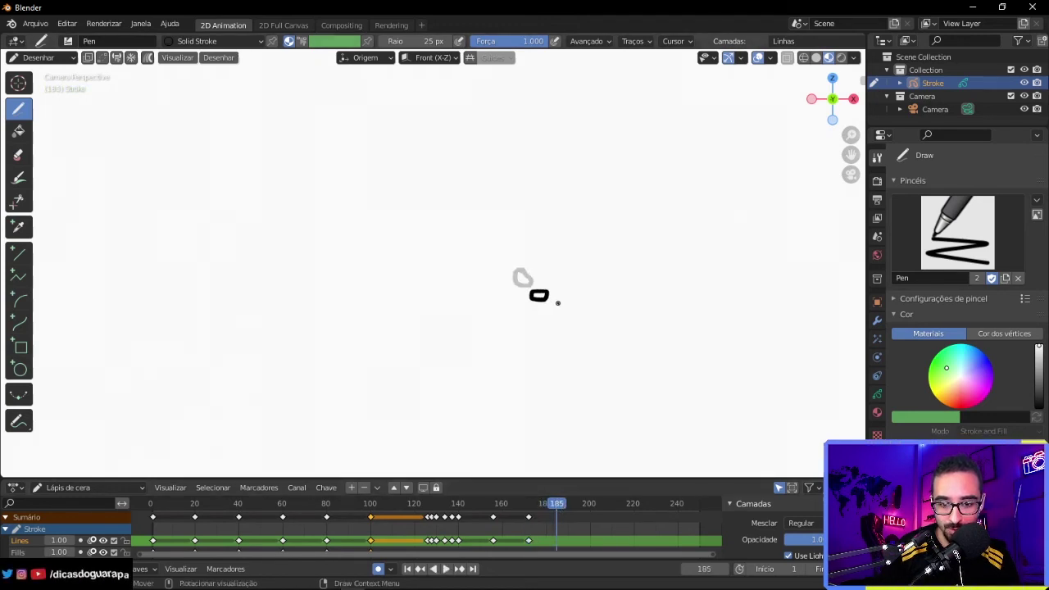
{"action": "mouse_move", "coordinate": [558, 304]}
{"action": "left_mouse_down"}
{"action": "mouse_move", "coordinate": [545, 316]}
{"action": "mouse_move", "coordinate": [561, 310]}
{"action": "left_mouse_up"}
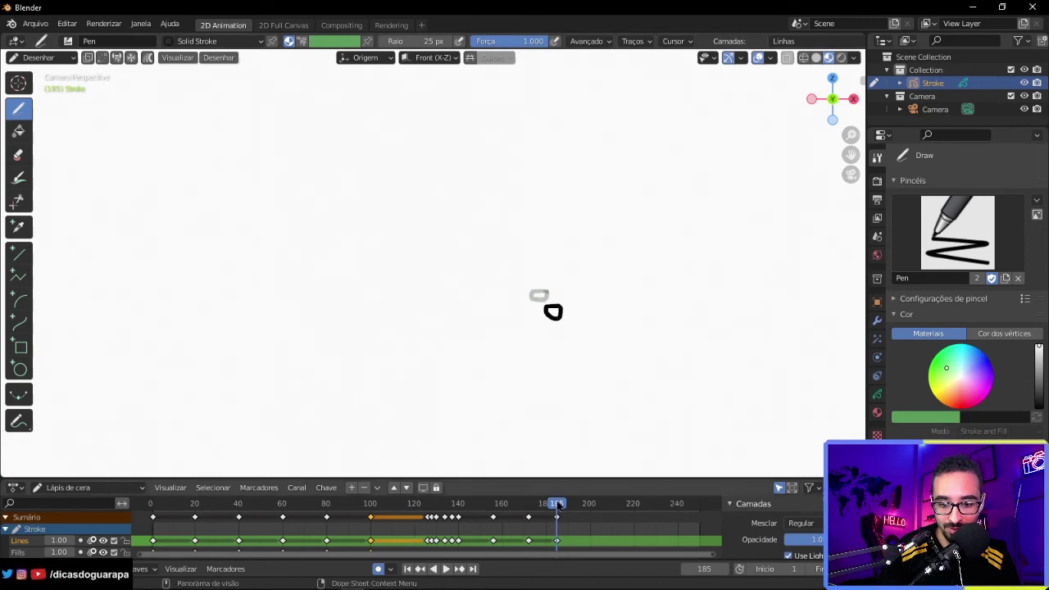
{"action": "left_click_drag", "start_coordinate": [557, 504], "coordinate": [629, 504]}
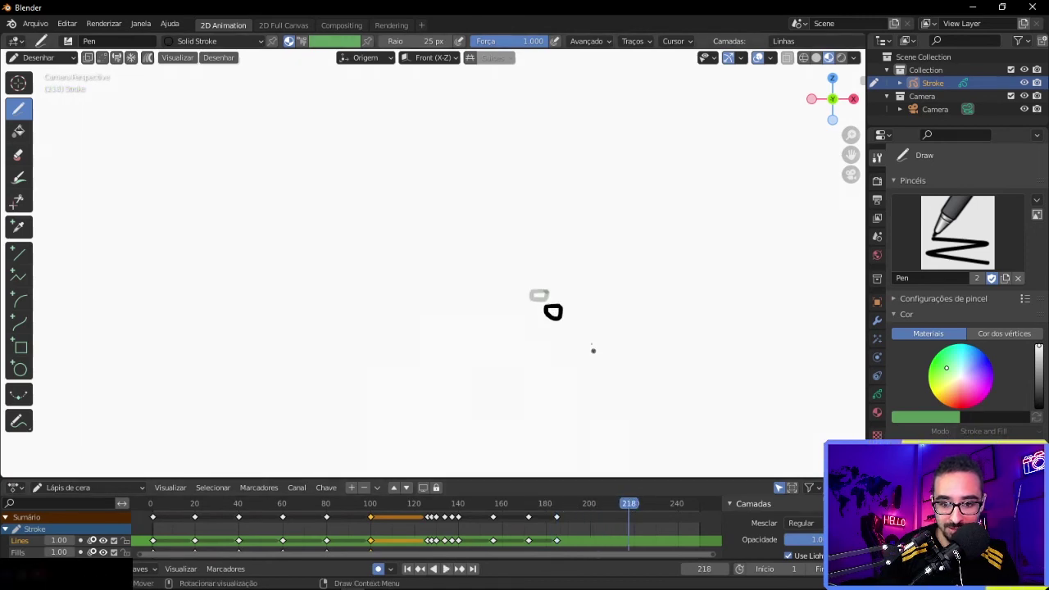
{"action": "mouse_move", "coordinate": [571, 325]}
{"action": "left_mouse_down"}
{"action": "mouse_move", "coordinate": [558, 333]}
{"action": "mouse_move", "coordinate": [571, 326]}
{"action": "left_mouse_up"}
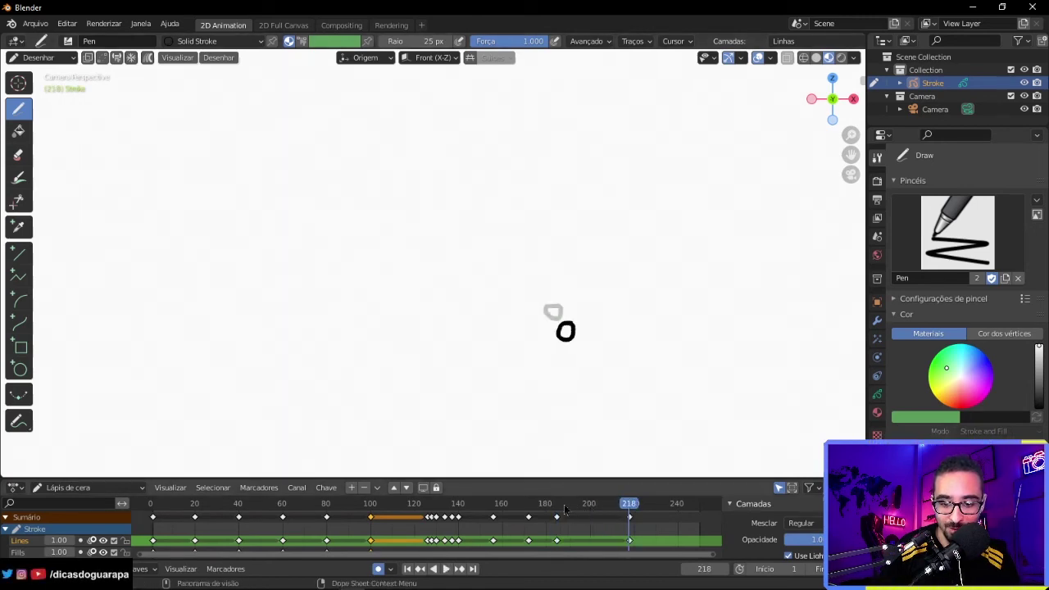
Play the widely spaced loops from frame 149 to past frame 218 and inspect the gap between frames 186 and 217.
{"action": "left_click", "coordinate": [478, 503]}
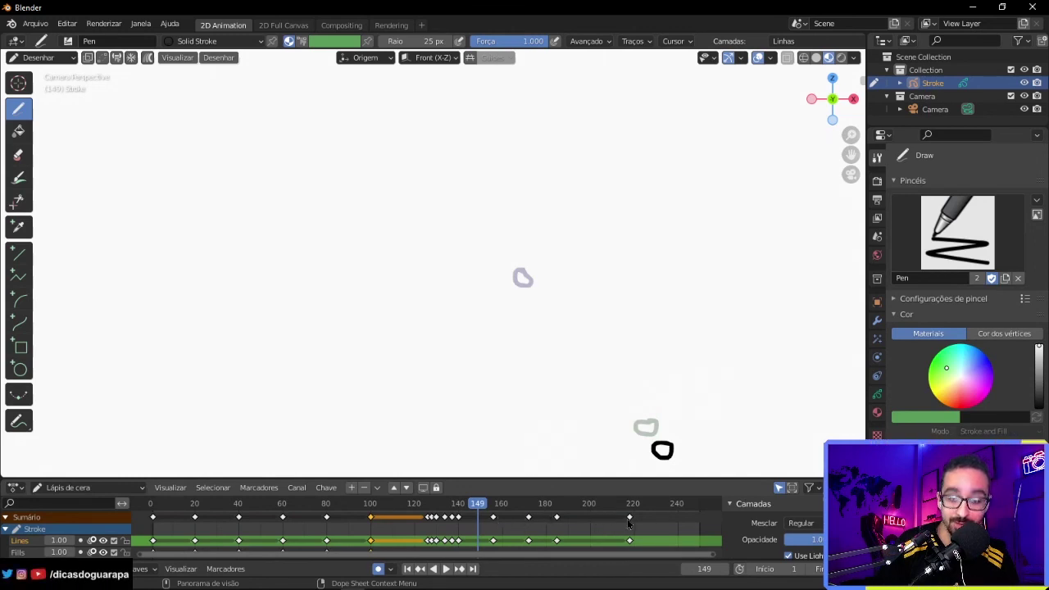
{"action": "key", "text": "space"}
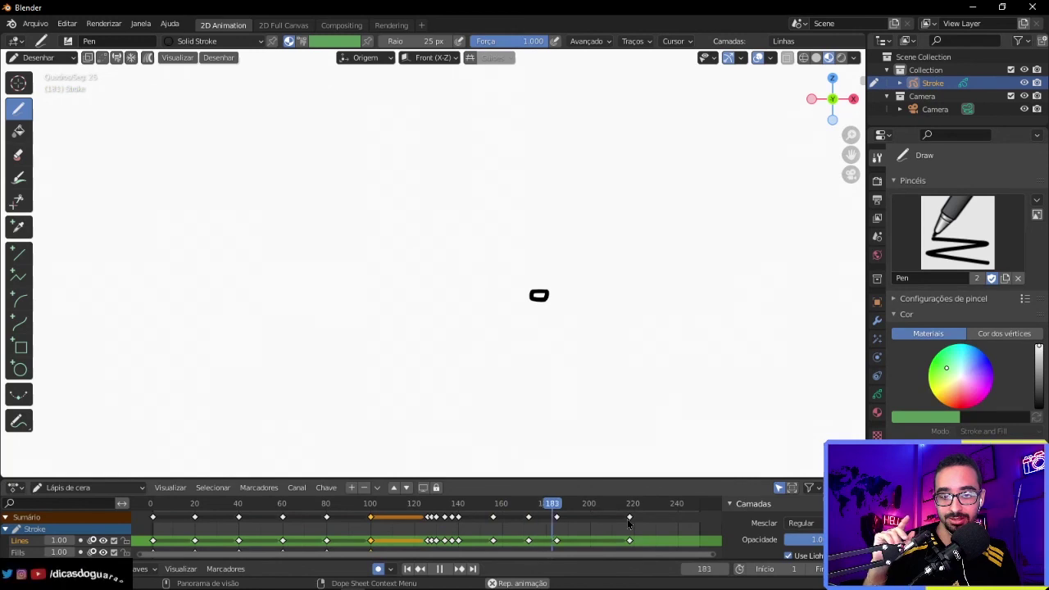
{"action": "key", "text": "space"}
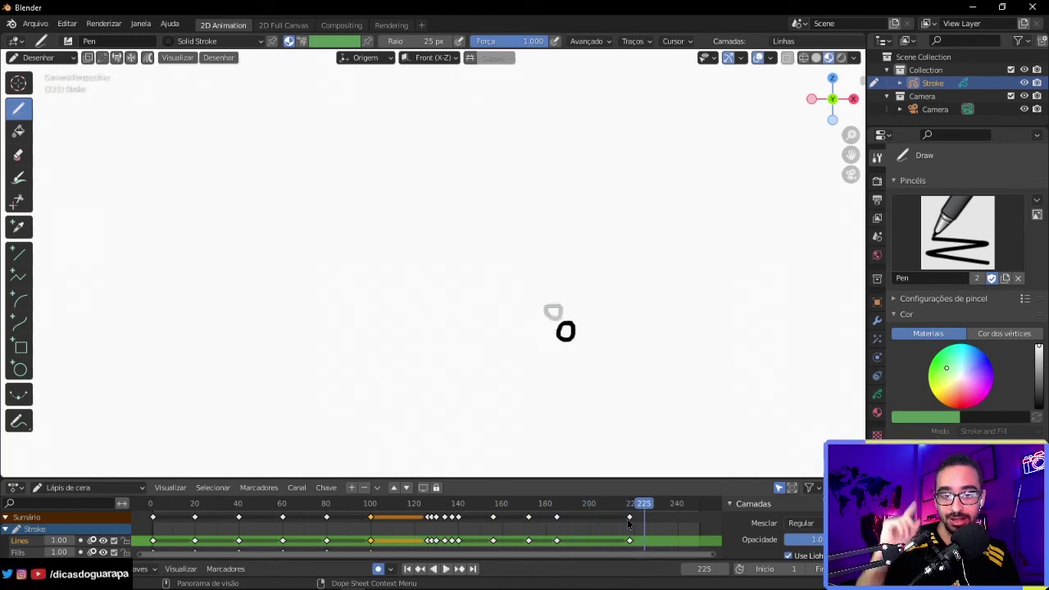
{"action": "left_click", "coordinate": [559, 503]}
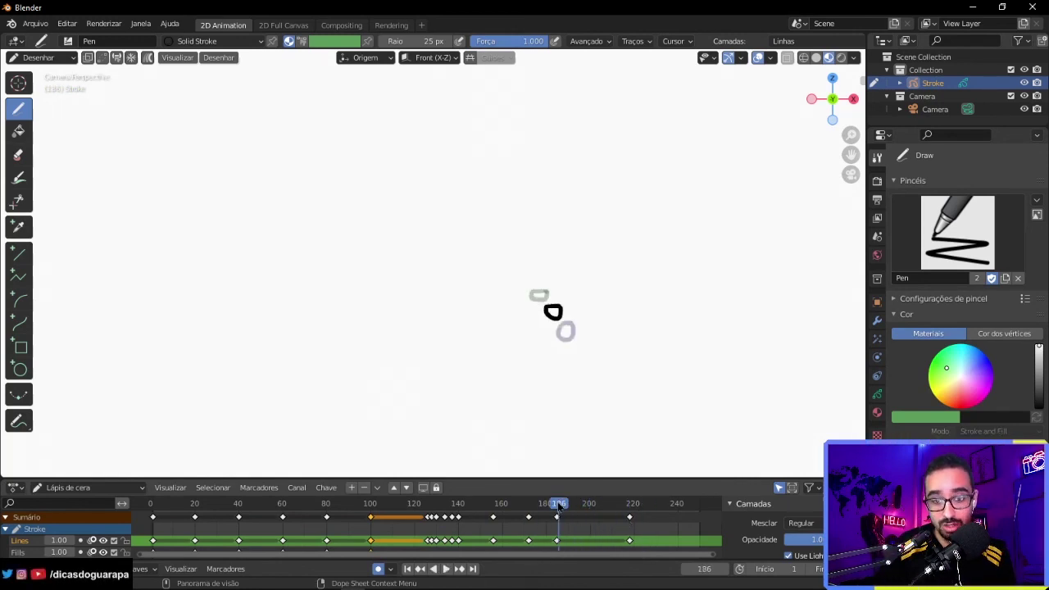
{"action": "left_click", "coordinate": [628, 504]}
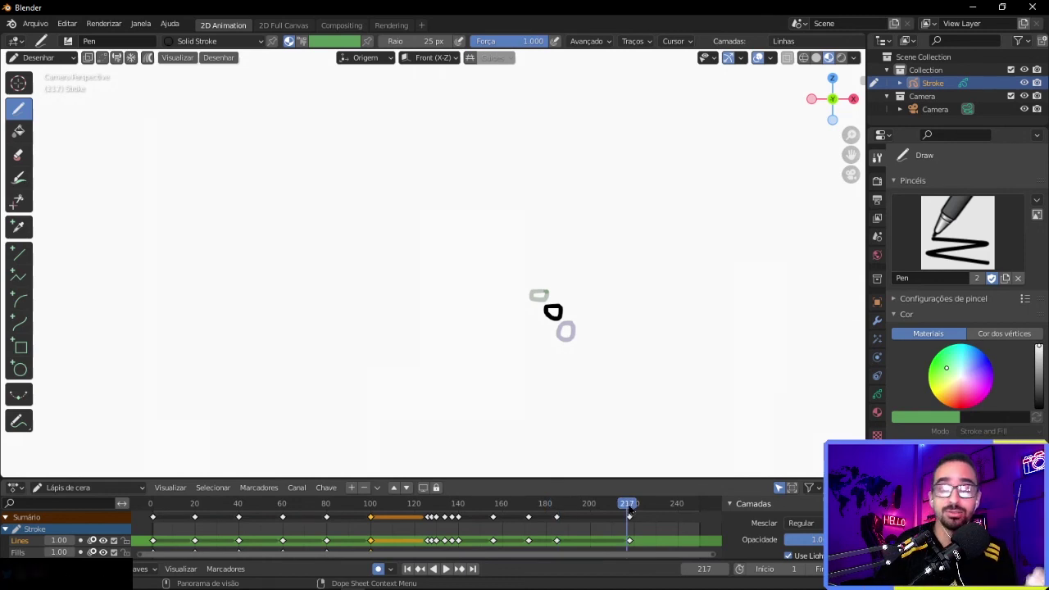
Return the timeline to frame 1, where the animation begins.
{"action": "left_click", "coordinate": [154, 504]}
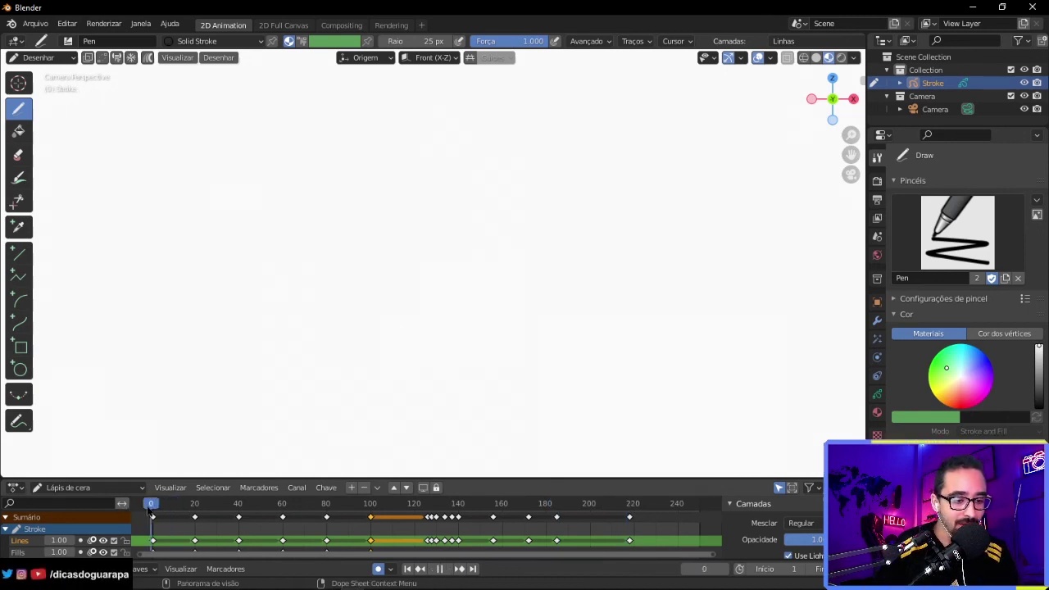
{"action": "key", "text": "space"}
{"action": "key", "text": "space"}
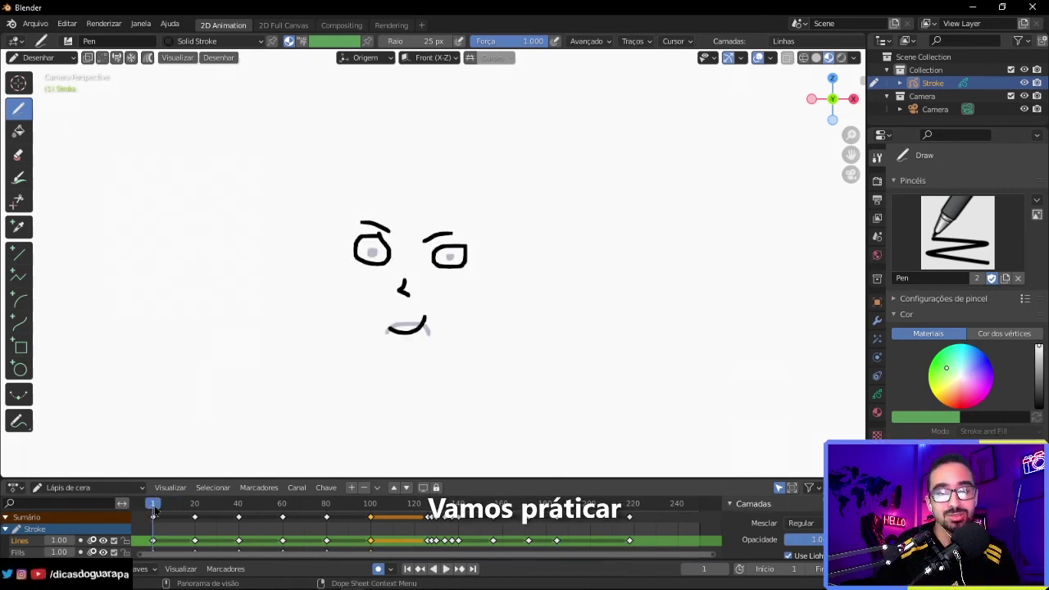